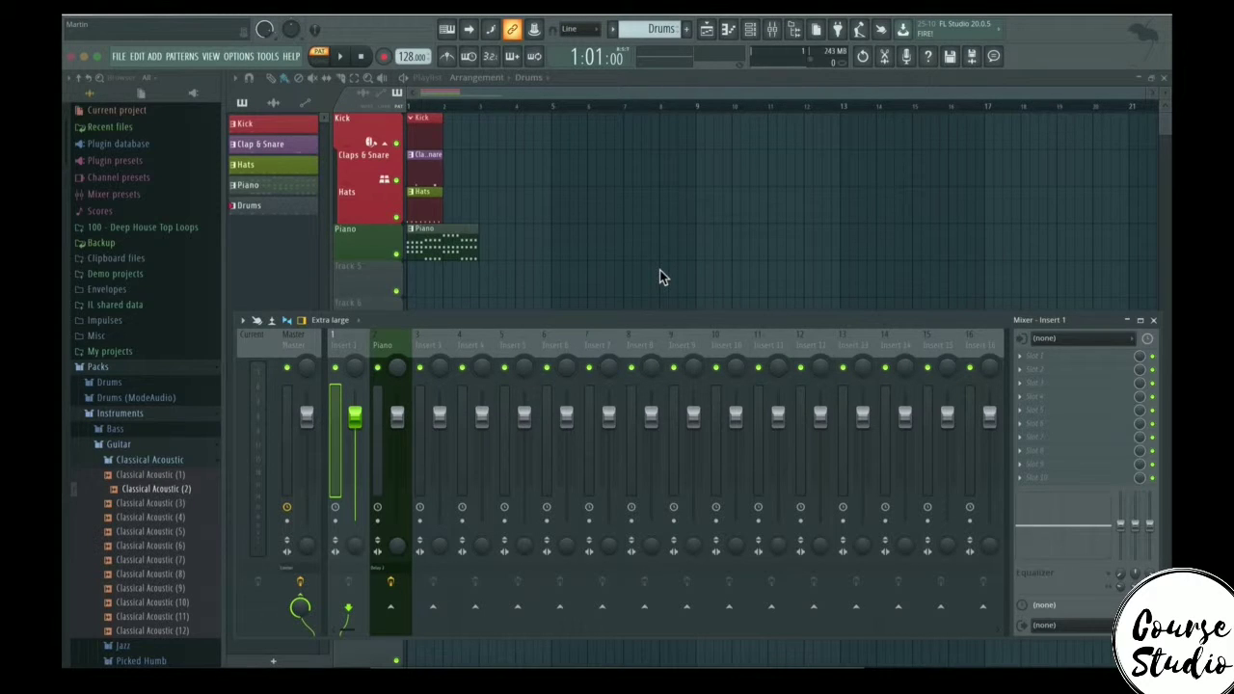
# Step: Reveal the Drums channel rack and move the Extra large mixer up over the playlist
pyautogui.click(775, 31)
pyautogui.click(775, 31)
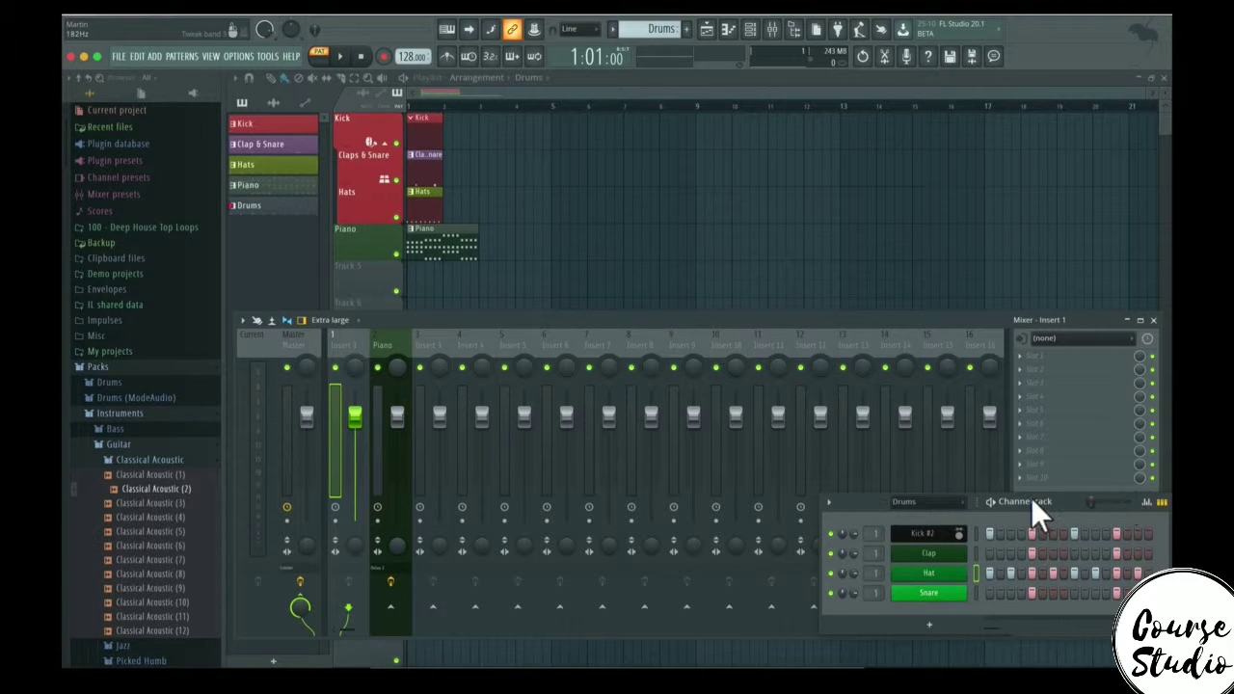
pyautogui.moveTo(831, 317); pyautogui.dragTo(831, 122)
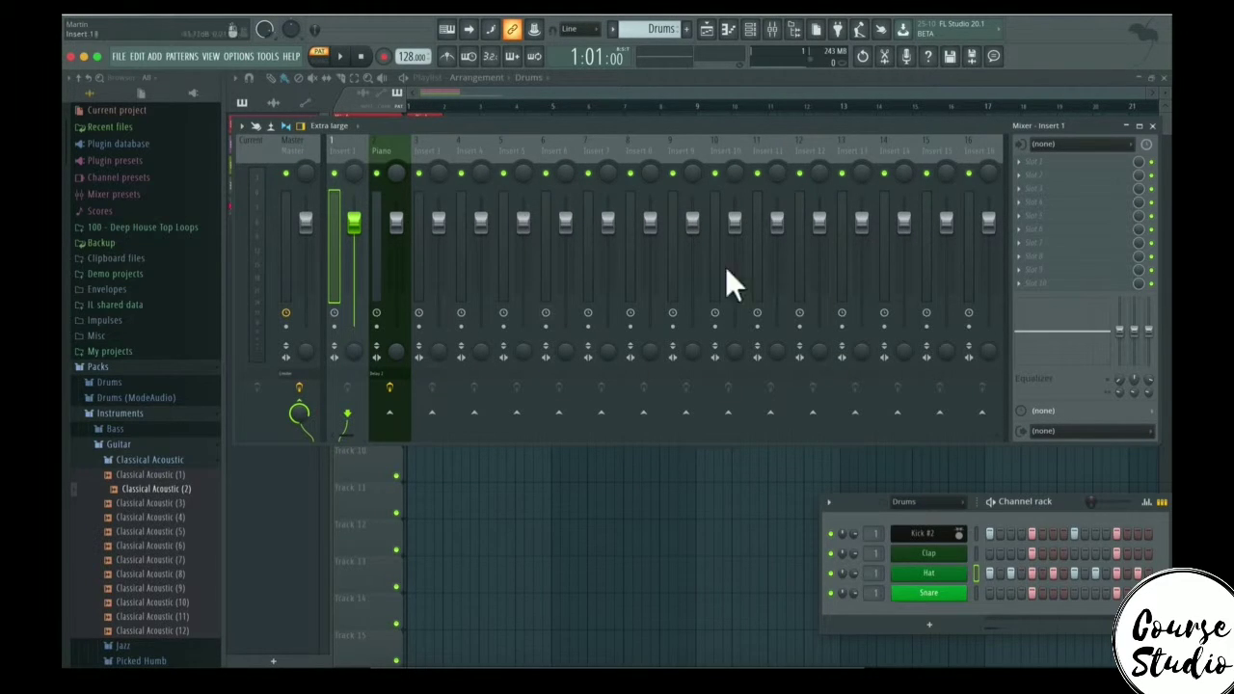
# Step: Switch the mixer to the Compact layout, then scroll across the inserts and back to Insert 1
pyautogui.click(345, 126)
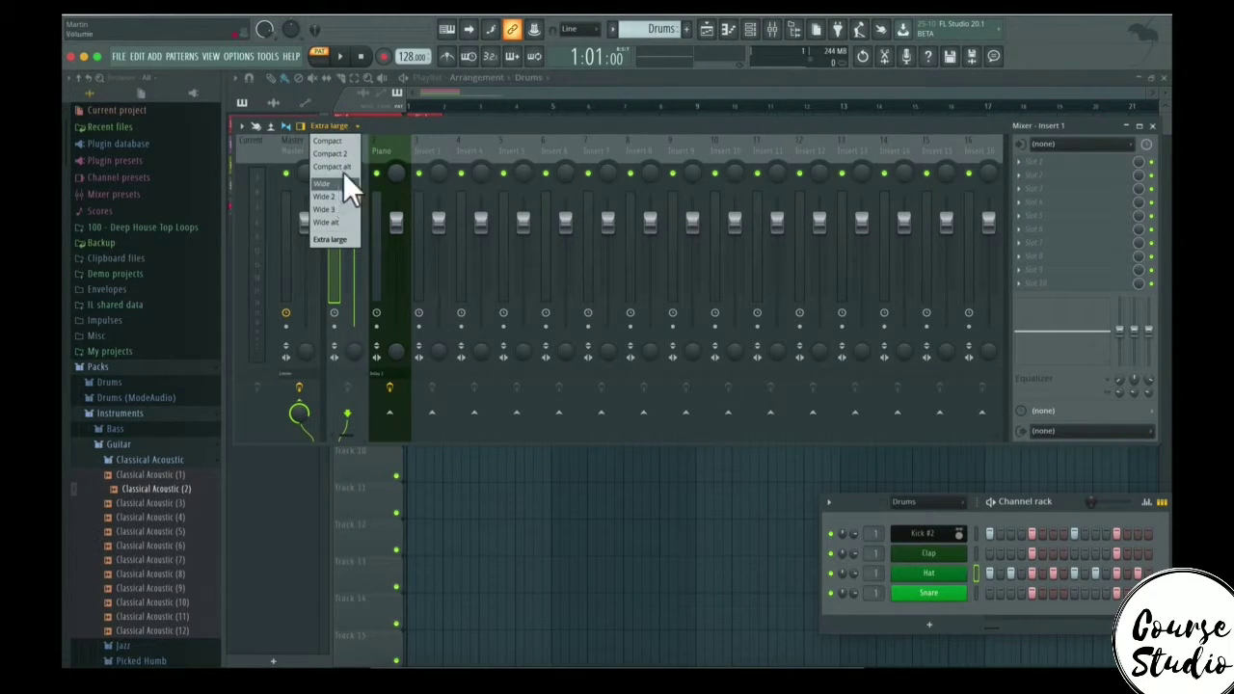
pyautogui.click(334, 140)
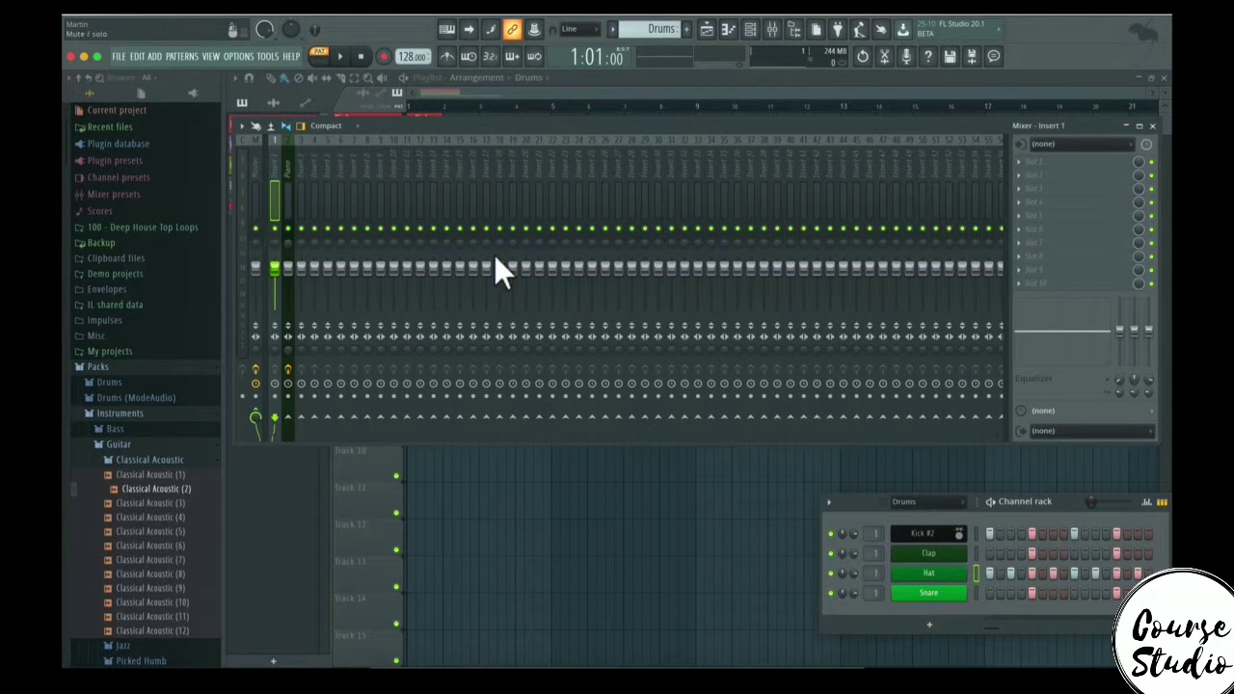
pyautogui.click(996, 431)
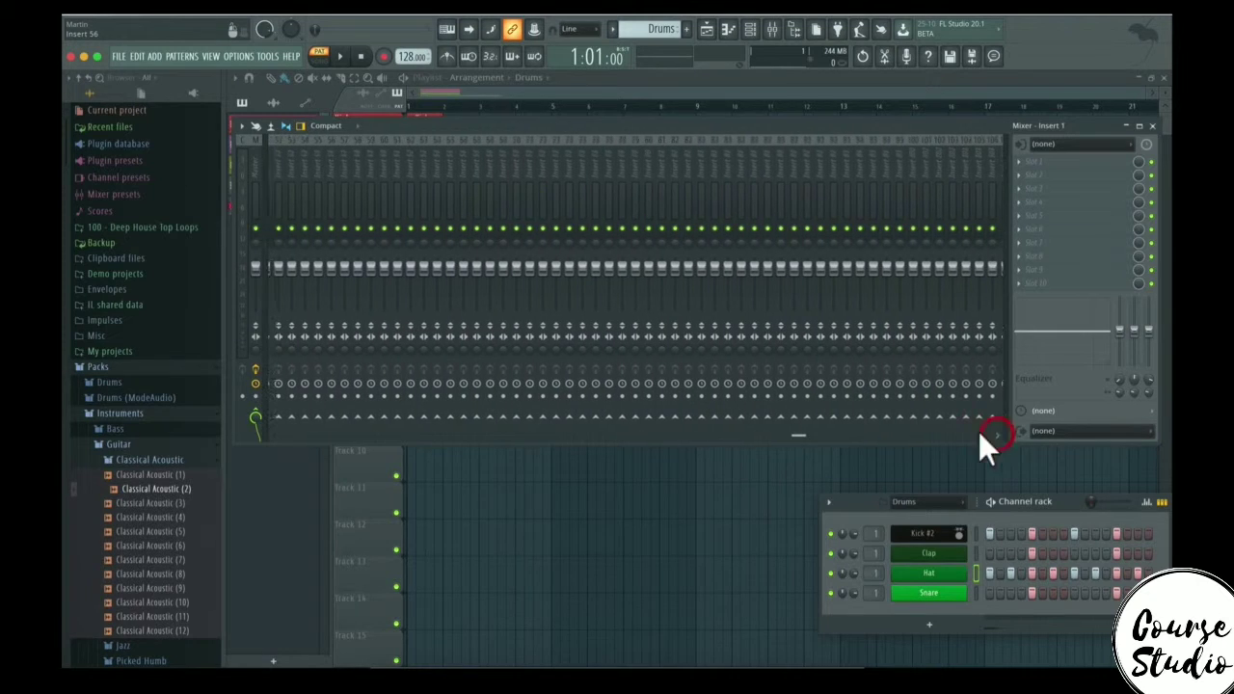
pyautogui.click(787, 436)
pyautogui.moveTo(787, 436); pyautogui.dragTo(165, 395)
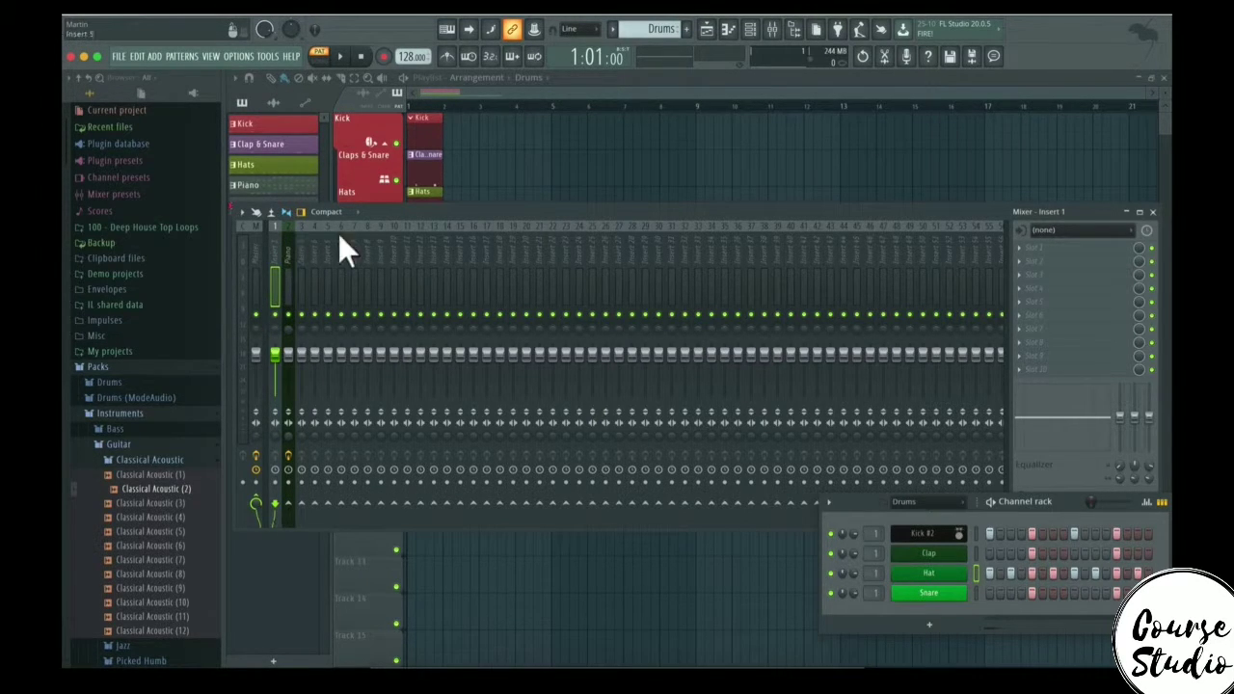
# Step: Move the channel rack above the mixer and change its filter from Drums to All
pyautogui.moveTo(441, 208); pyautogui.dragTo(429, 231)
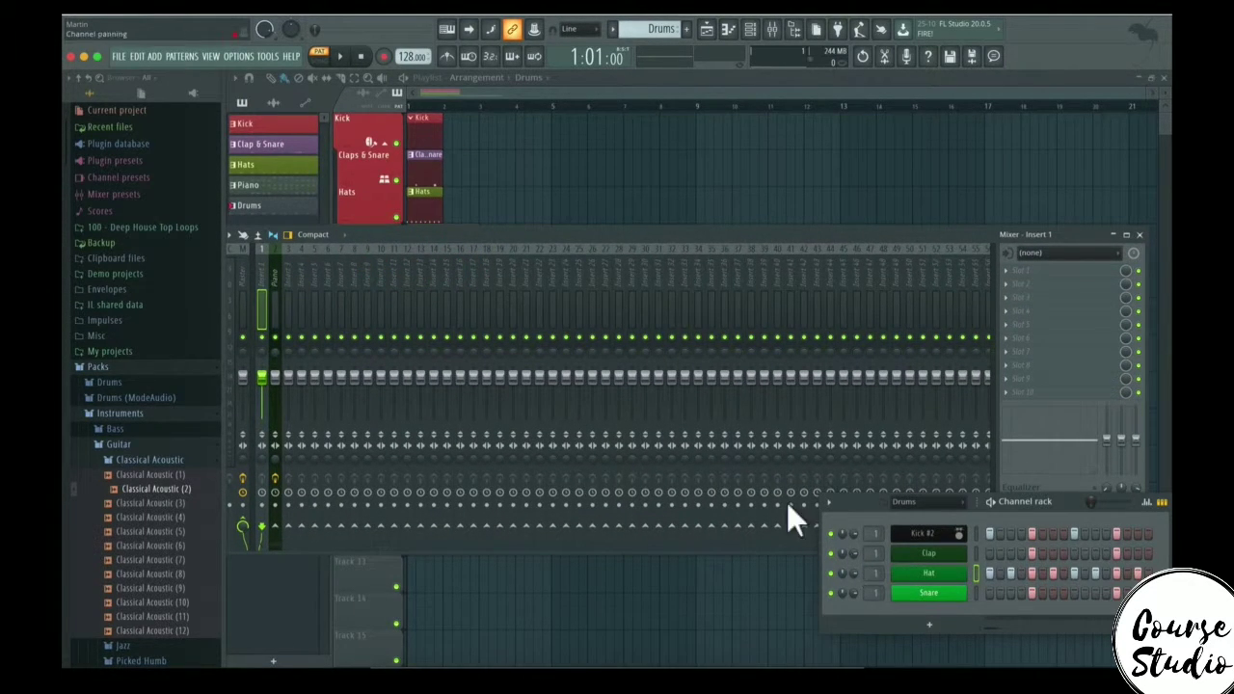
pyautogui.moveTo(1048, 505); pyautogui.dragTo(656, 106)
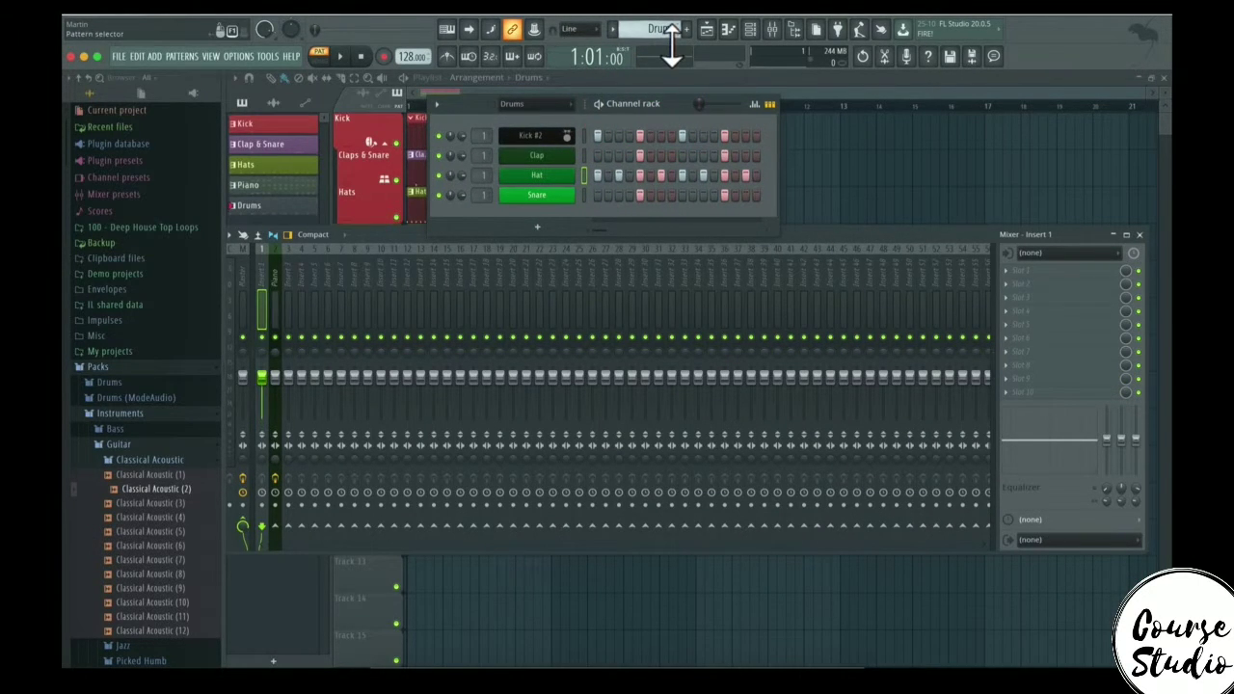
pyautogui.click(529, 103)
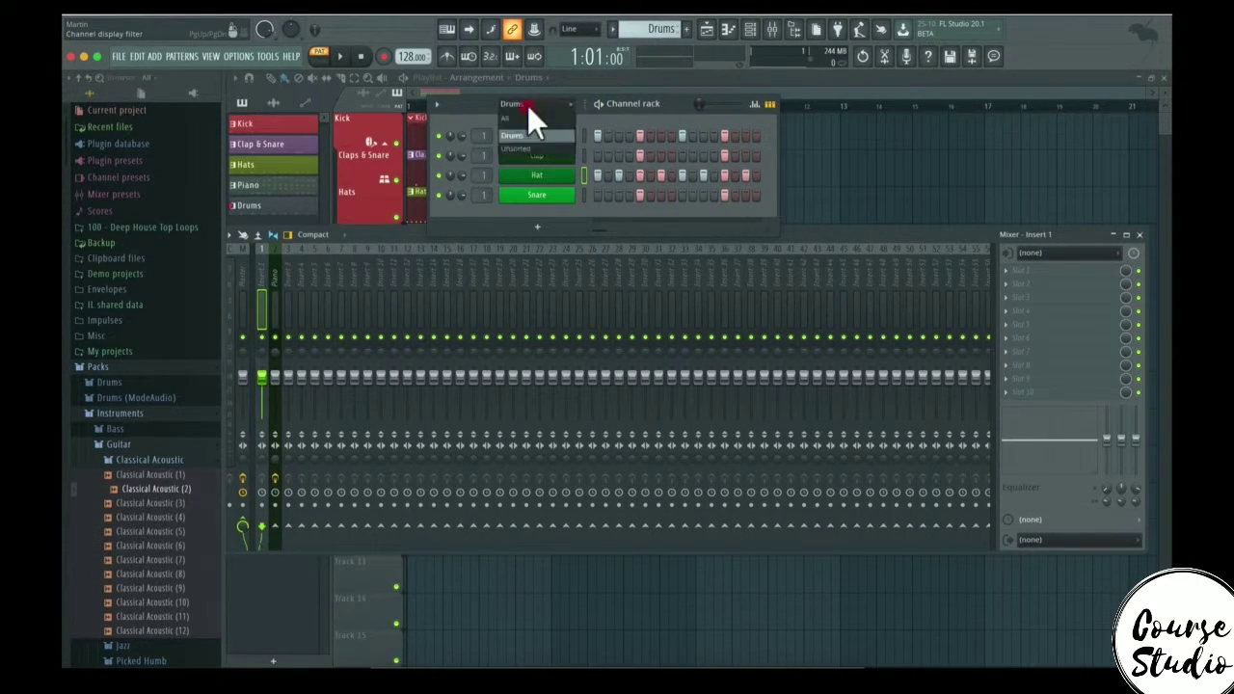
pyautogui.click(520, 117)
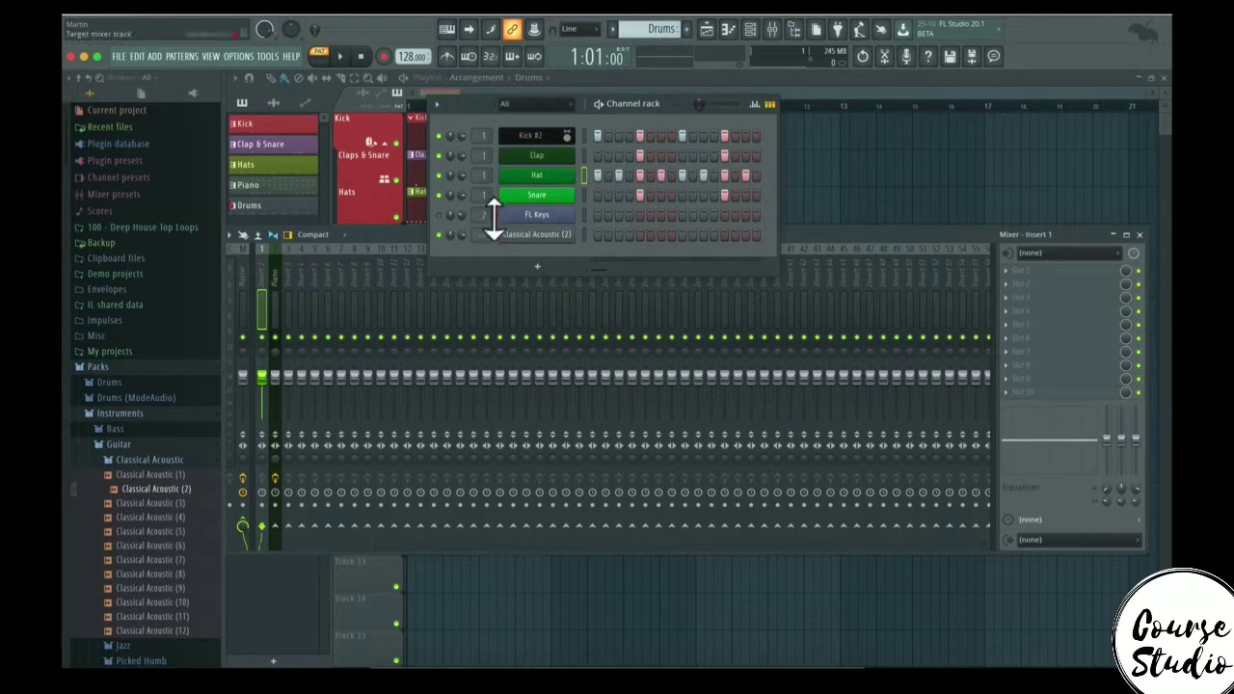
# Step: Set Classical Acoustic (2)'s mixer track number in the channel rack to 3
pyautogui.moveTo(487, 236)
pyautogui.mouseDown()
pyautogui.moveTo(487, 182)
pyautogui.moveTo(486, 214)
pyautogui.mouseUp()
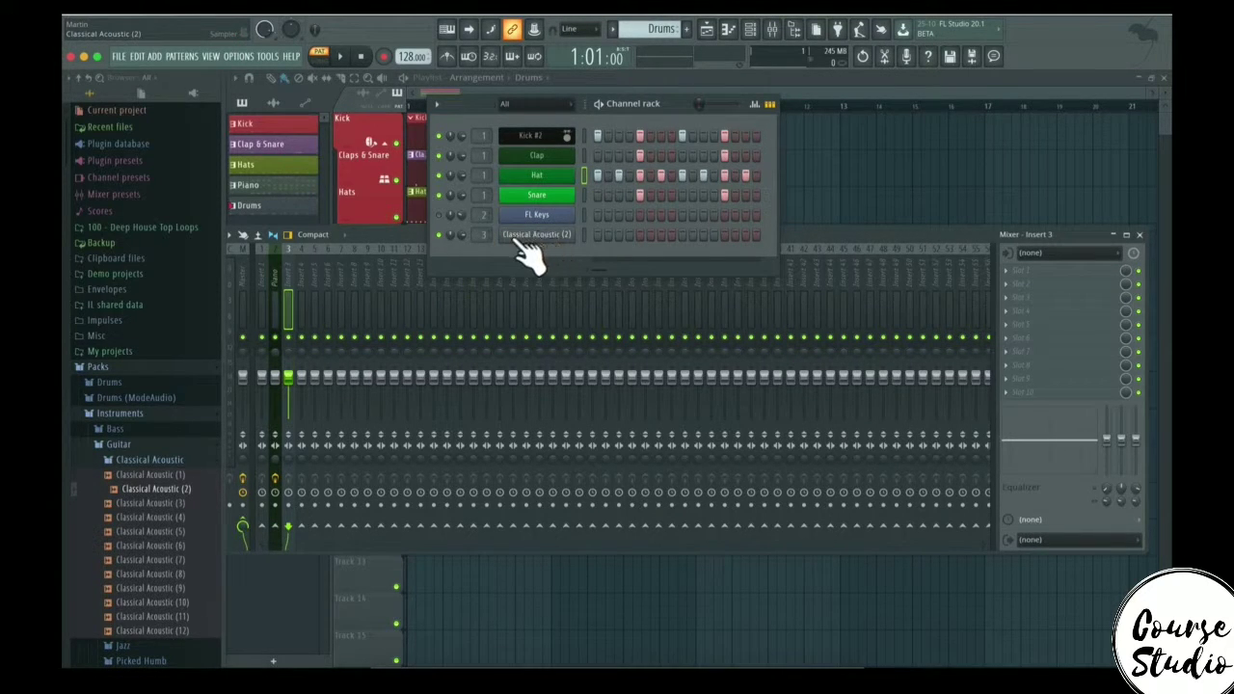
# Step: Rename insert 3 to 'Classical Acoustic', give it a green colour, and select it
pyautogui.rightClick(292, 267)
pyautogui.click(312, 258)
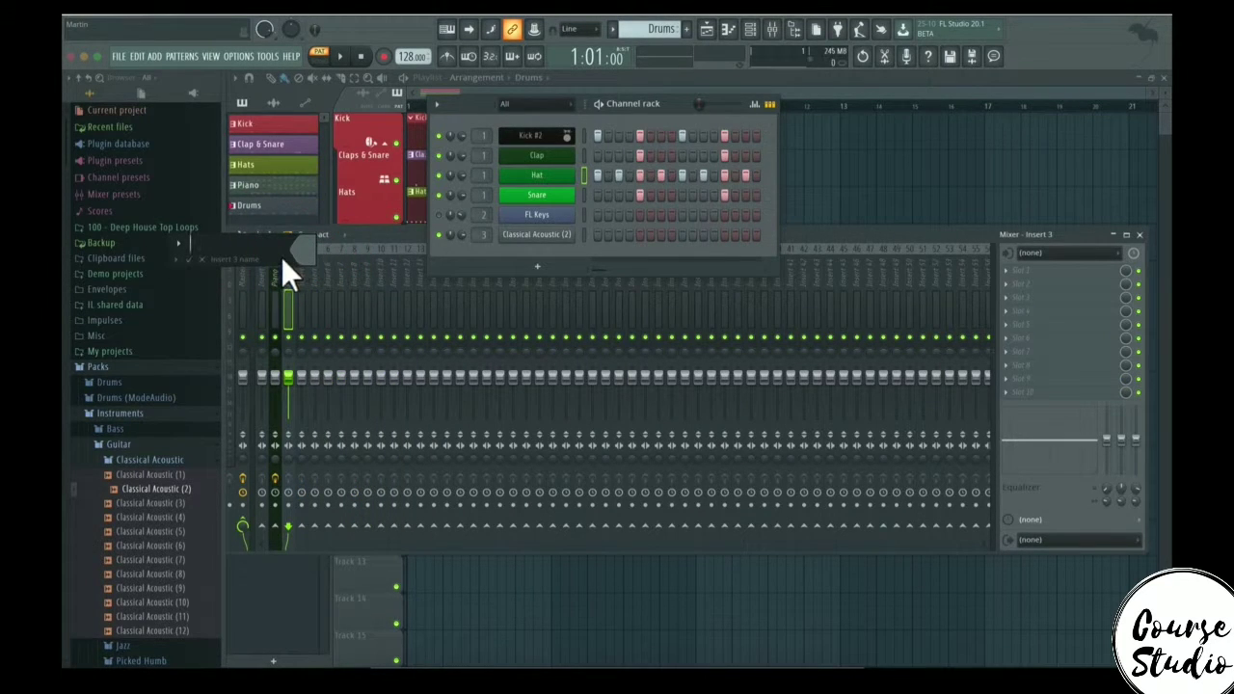
pyautogui.write('Classi')
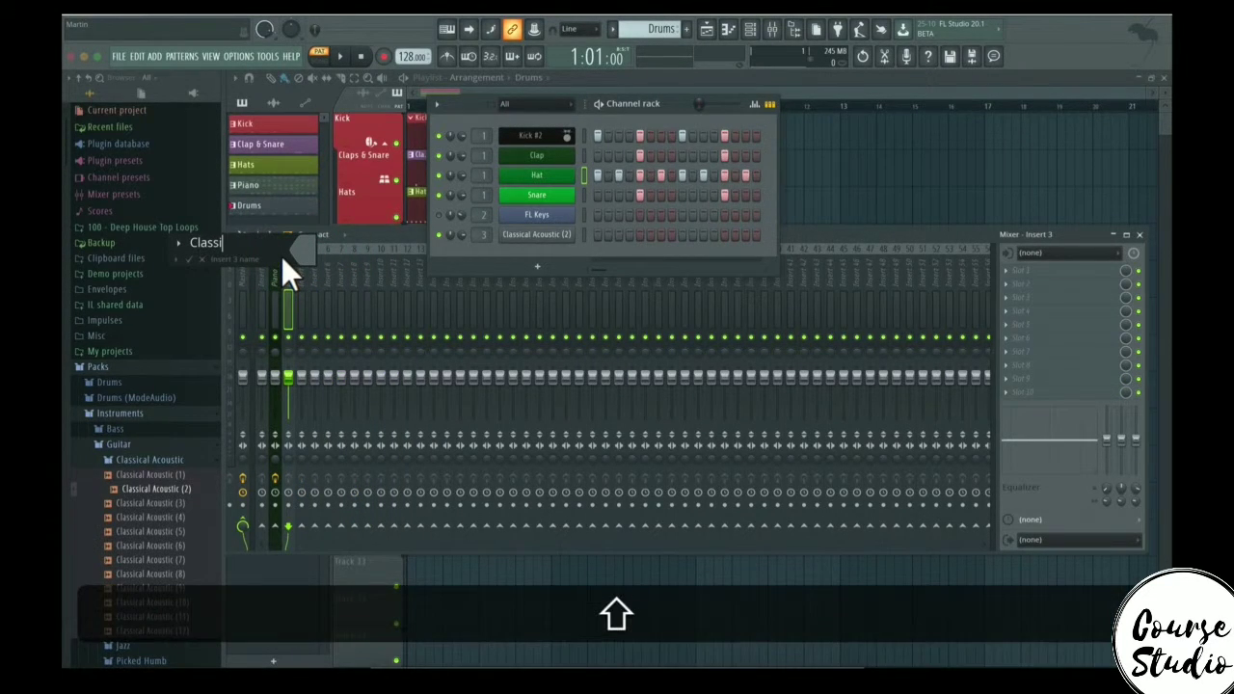
pyautogui.write('cal Avou')
pyautogui.press('BackSpace')
pyautogui.write('ustic')
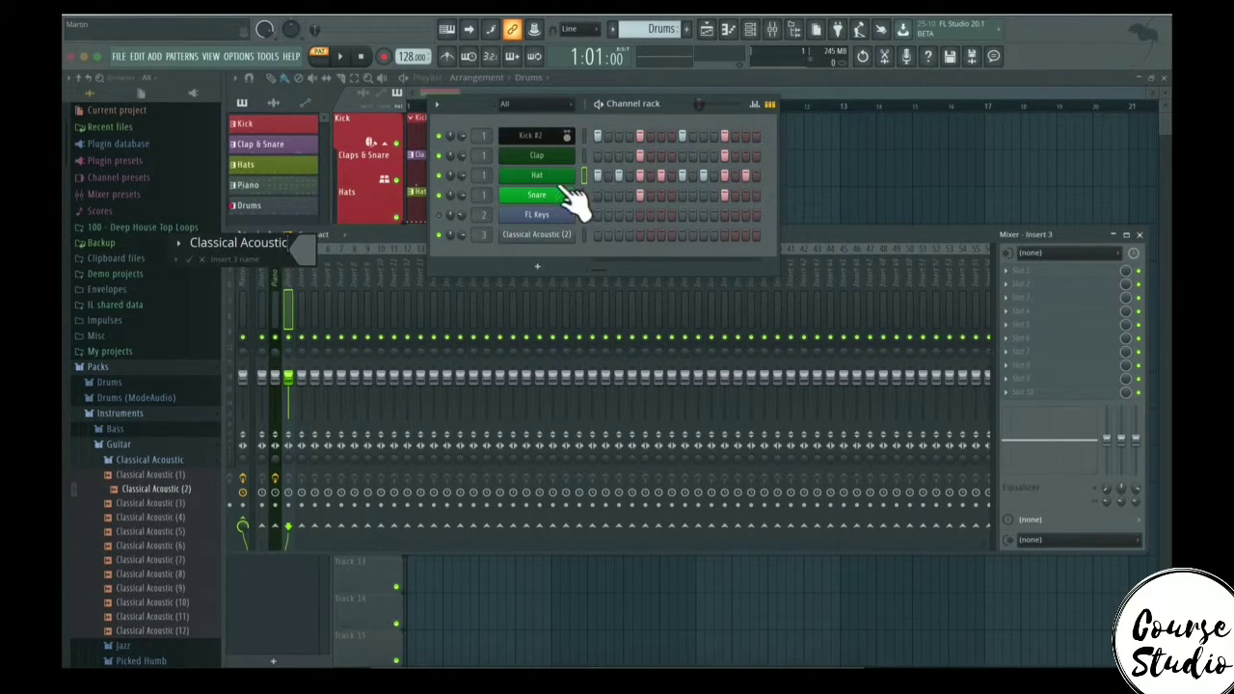
pyautogui.click(309, 252)
pyautogui.click(347, 255)
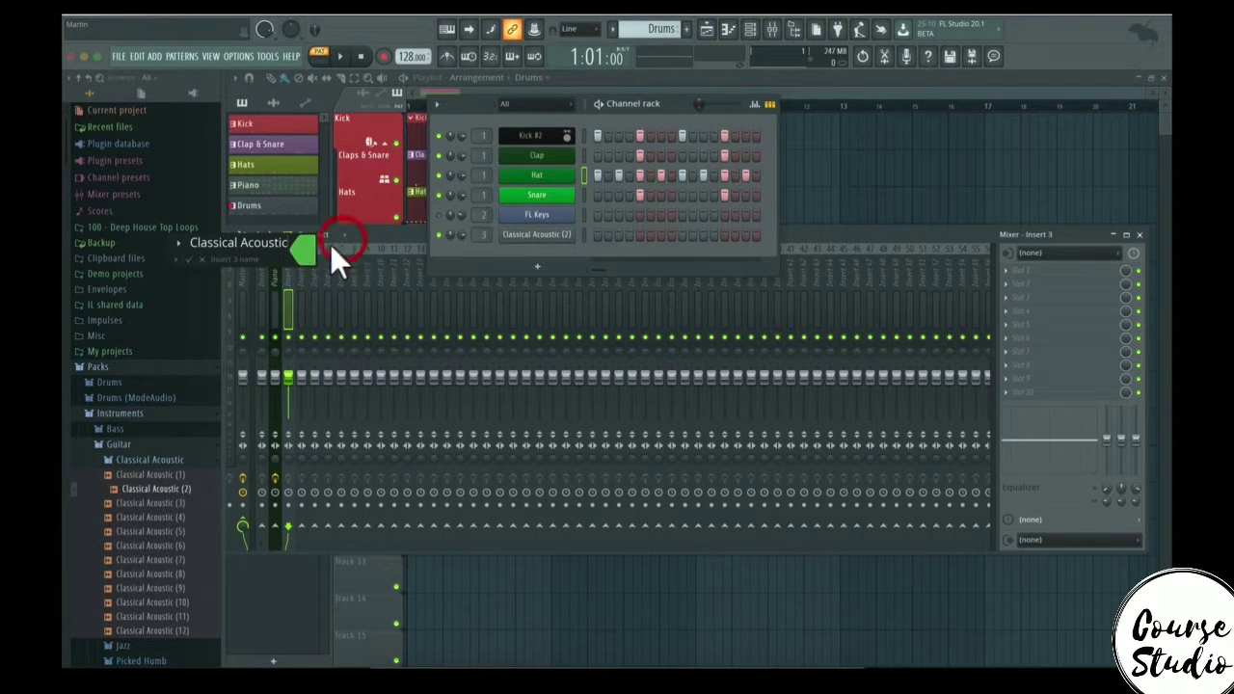
pyautogui.click(189, 258)
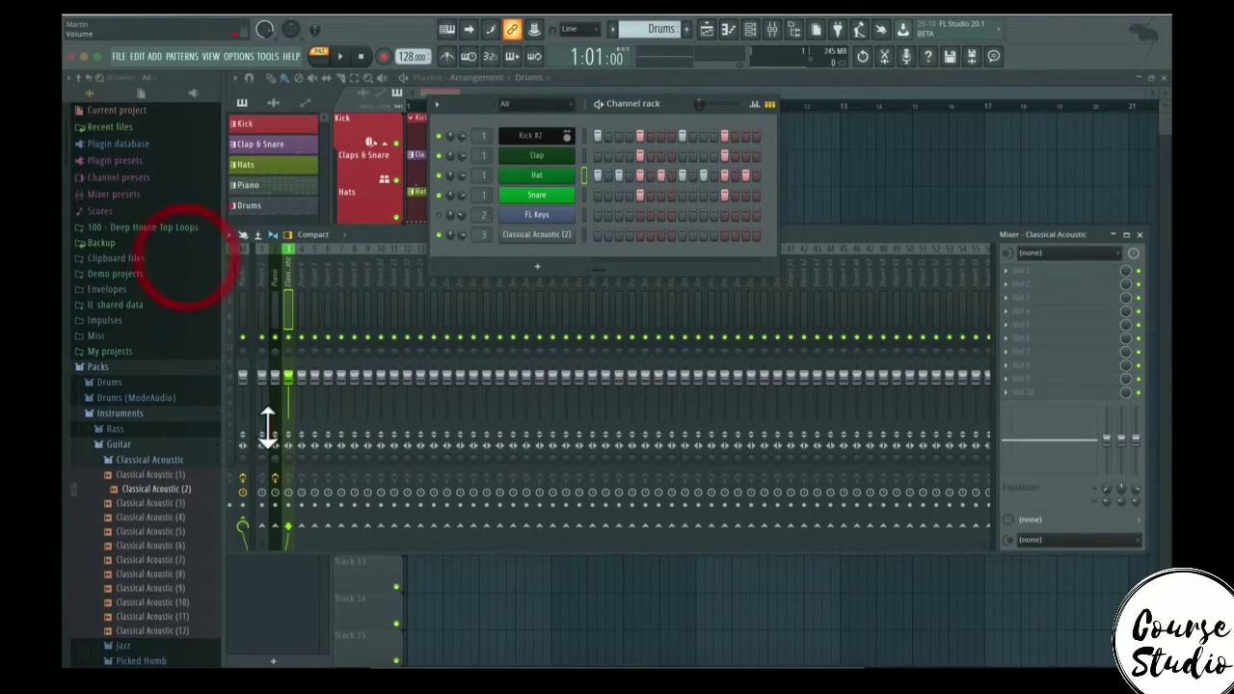
pyautogui.click(289, 261)
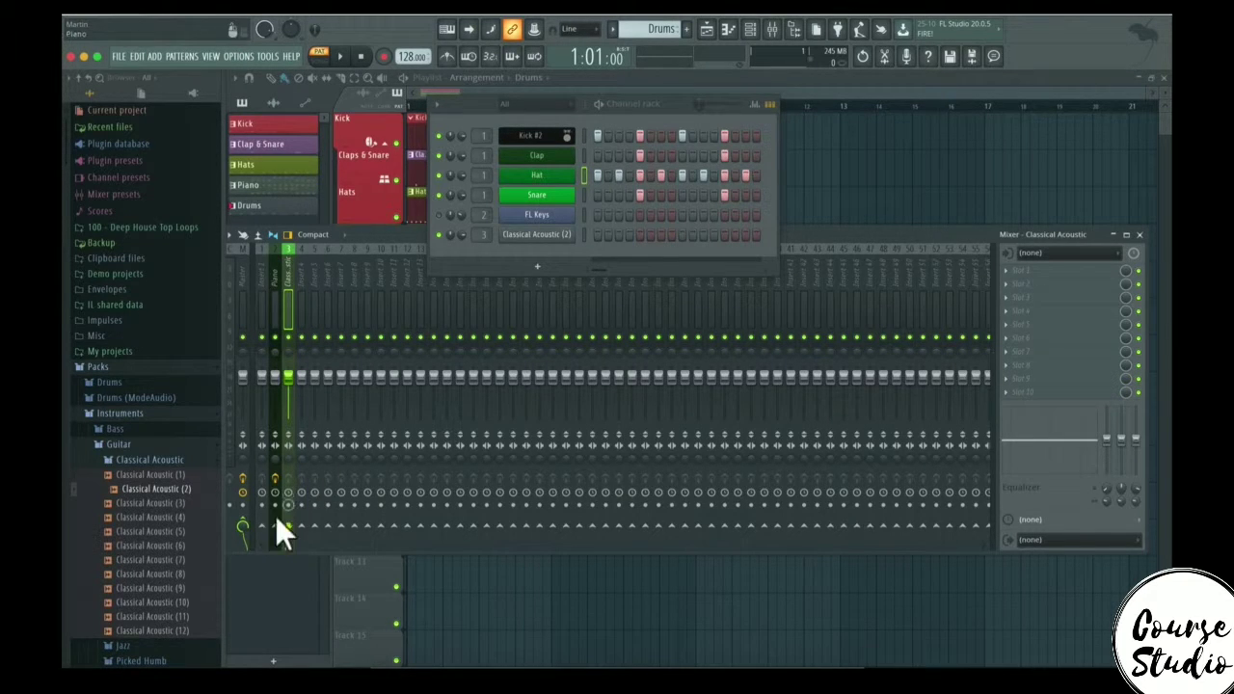
# Step: Check the Master track, lower the mixer window slightly, and reselect the Classical Acoustic insert
pyautogui.click(242, 281)
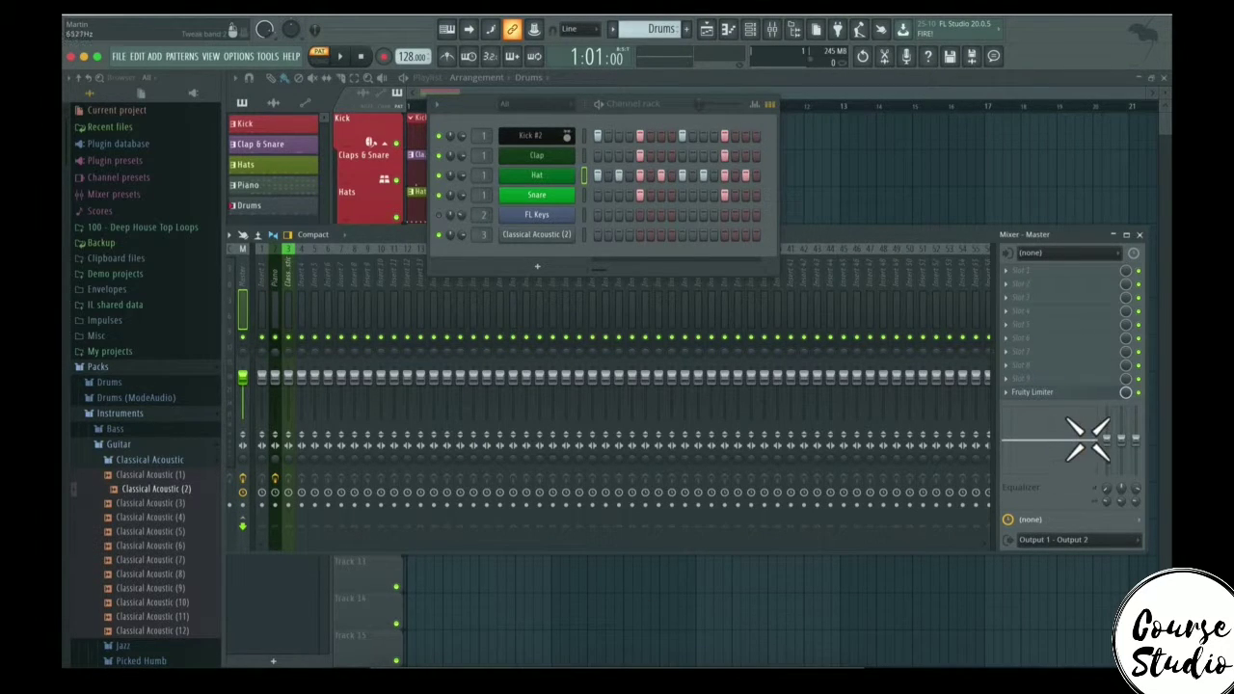
pyautogui.moveTo(829, 234); pyautogui.dragTo(825, 285)
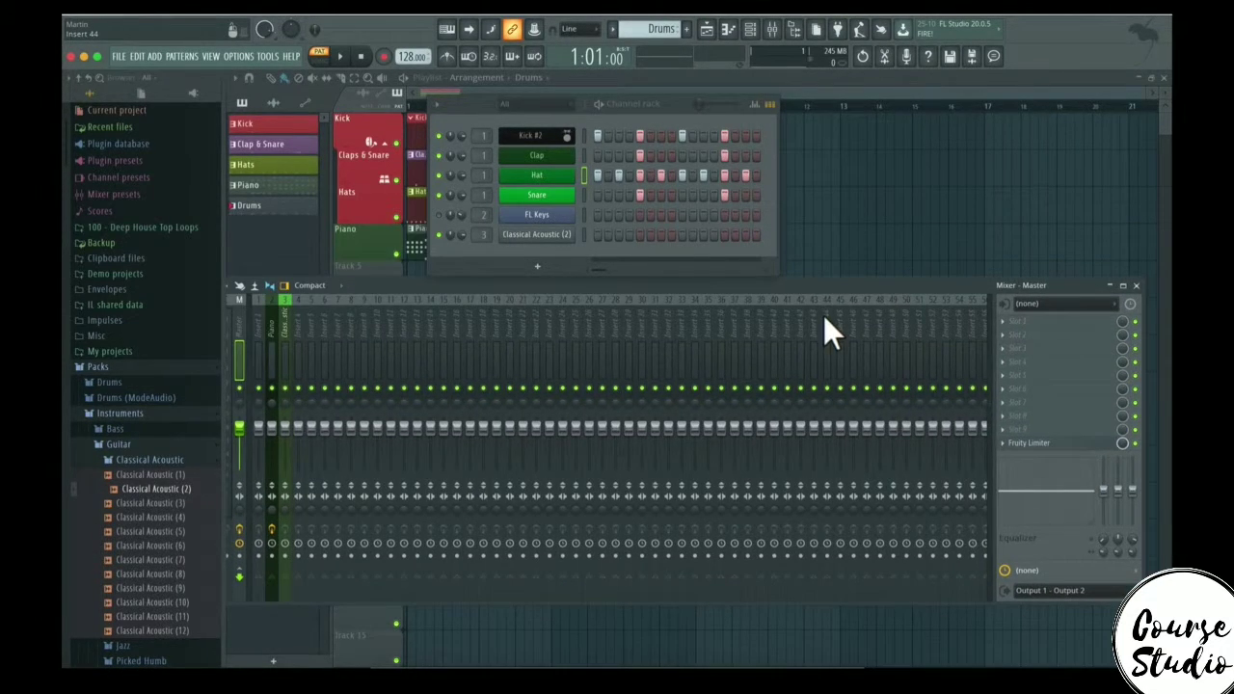
pyautogui.click(284, 311)
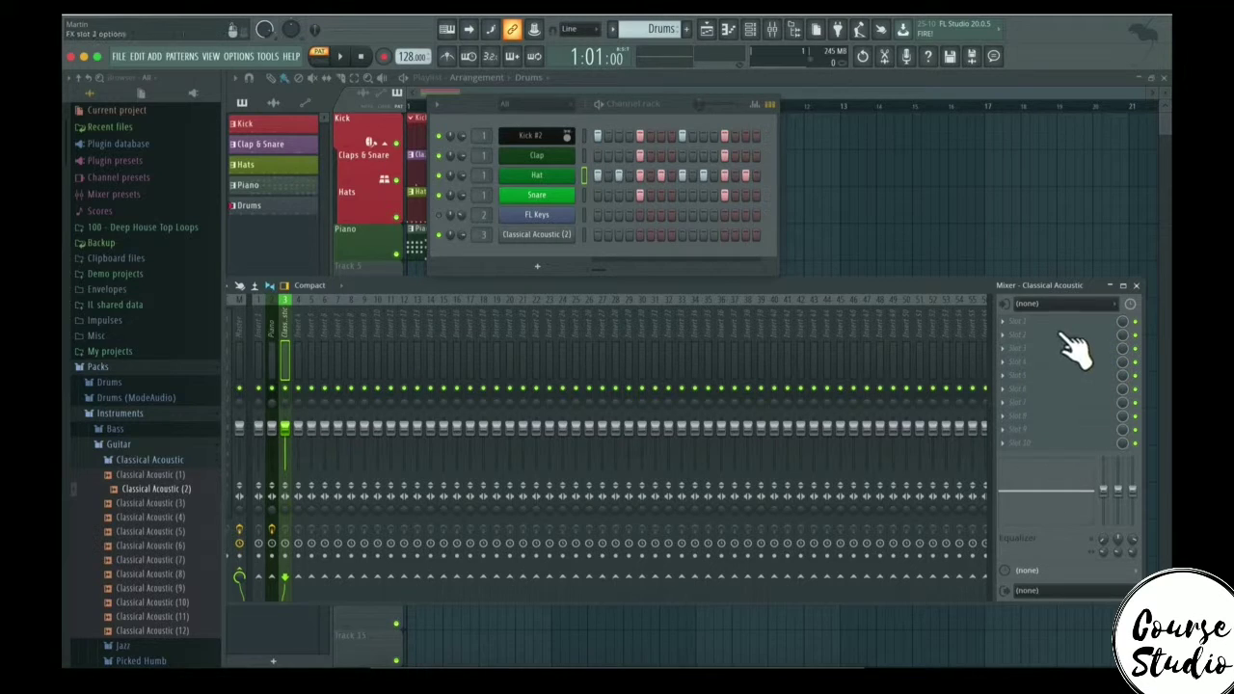
# Step: Put Fruity Compressor in the first FX slot of the Classical Acoustic insert
pyautogui.click(1006, 319)
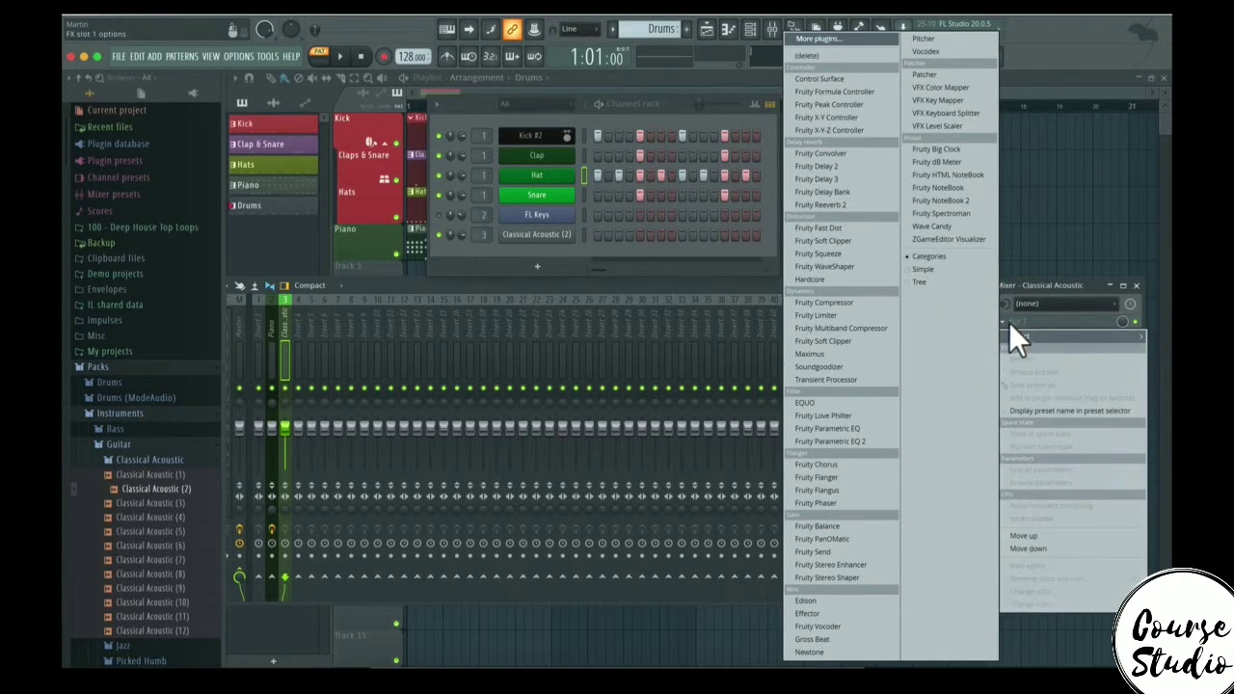
pyautogui.click(1010, 323)
pyautogui.click(1007, 323)
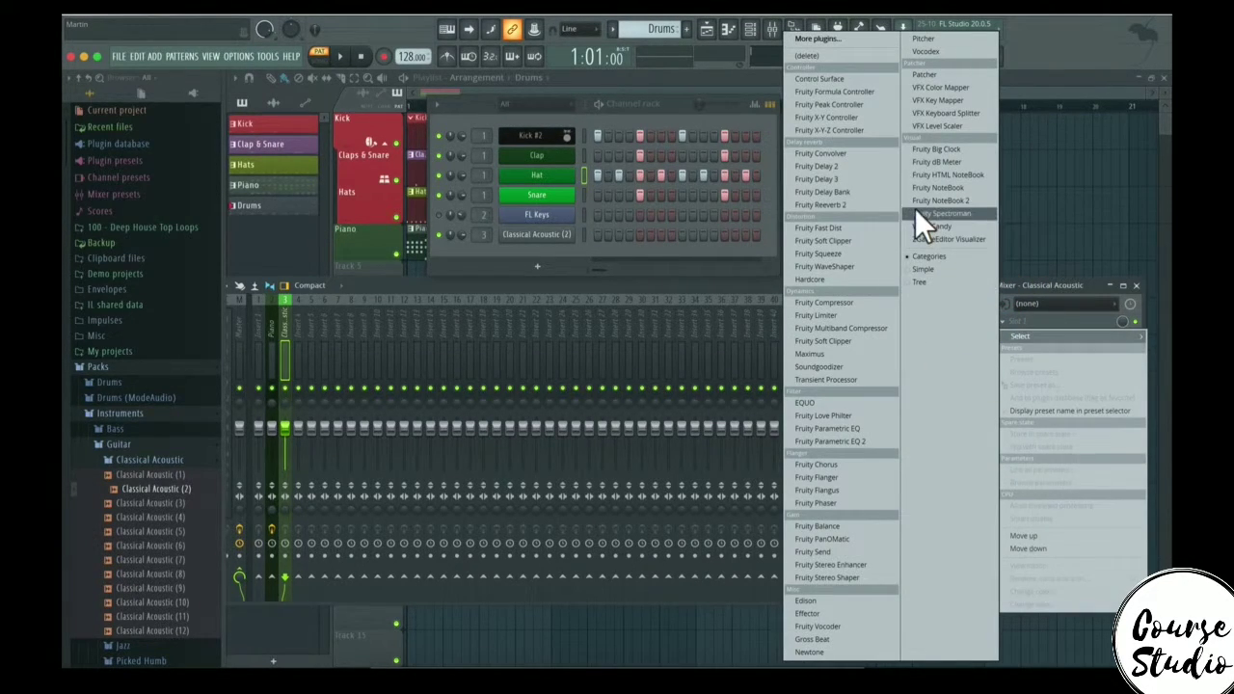
pyautogui.click(1024, 295)
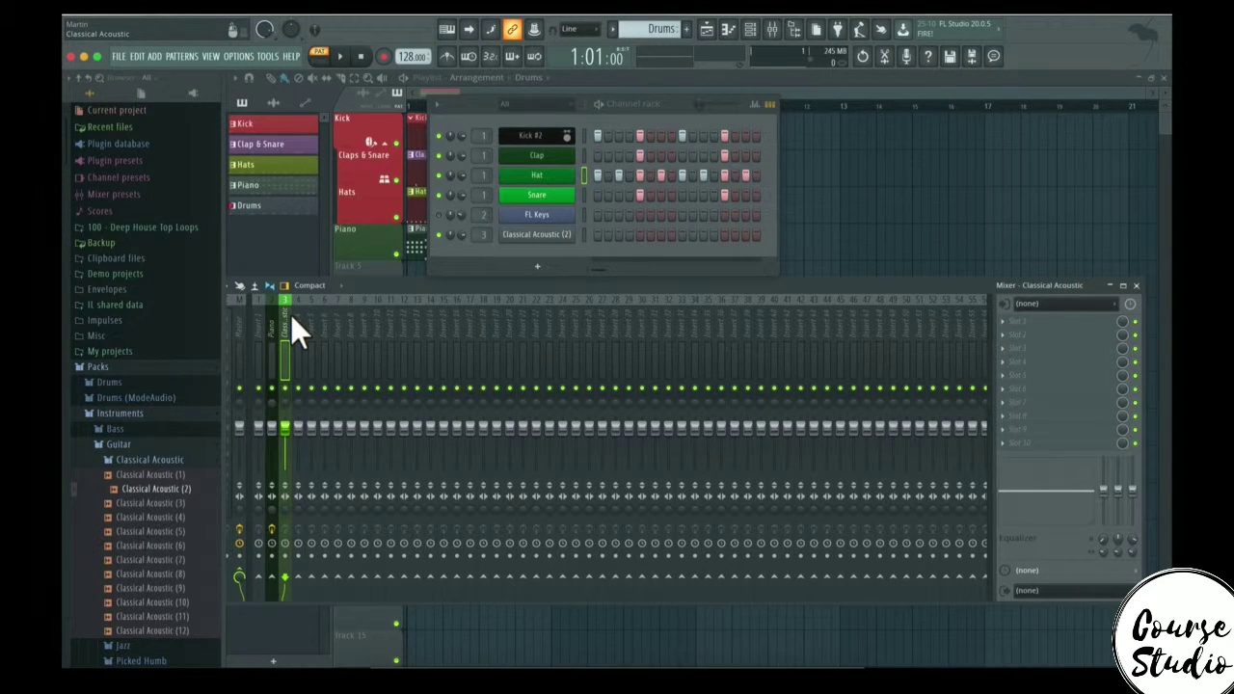
pyautogui.click(1004, 320)
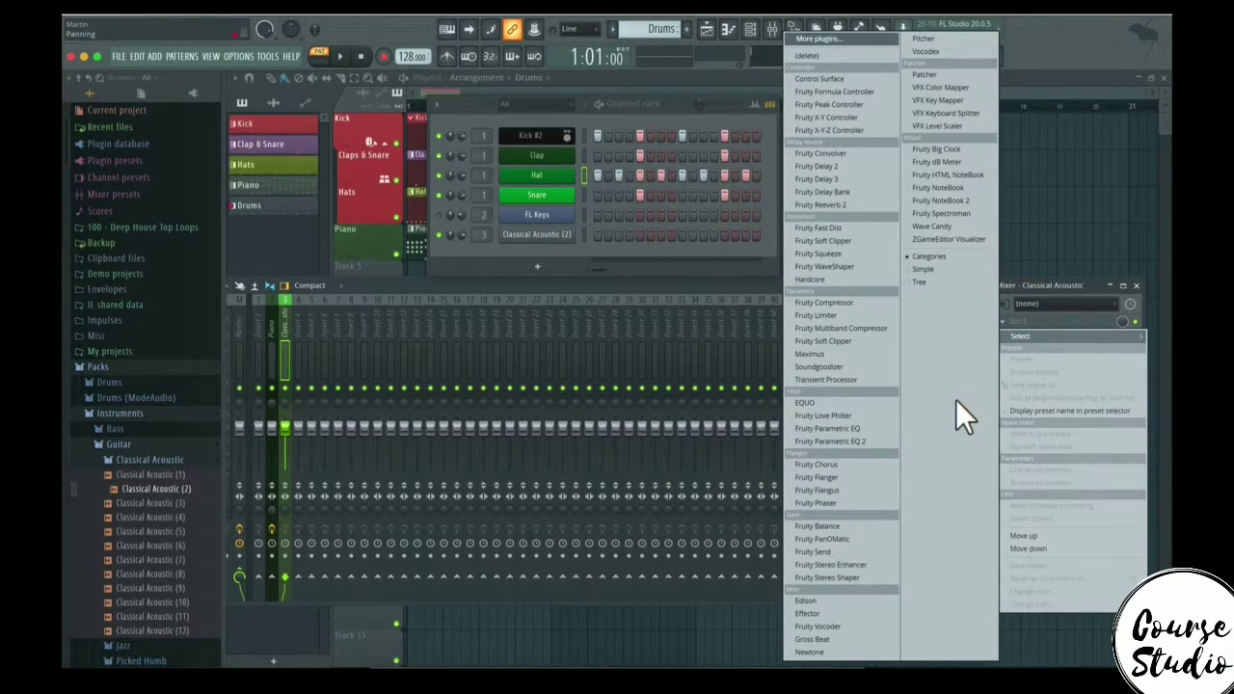
pyautogui.click(810, 302)
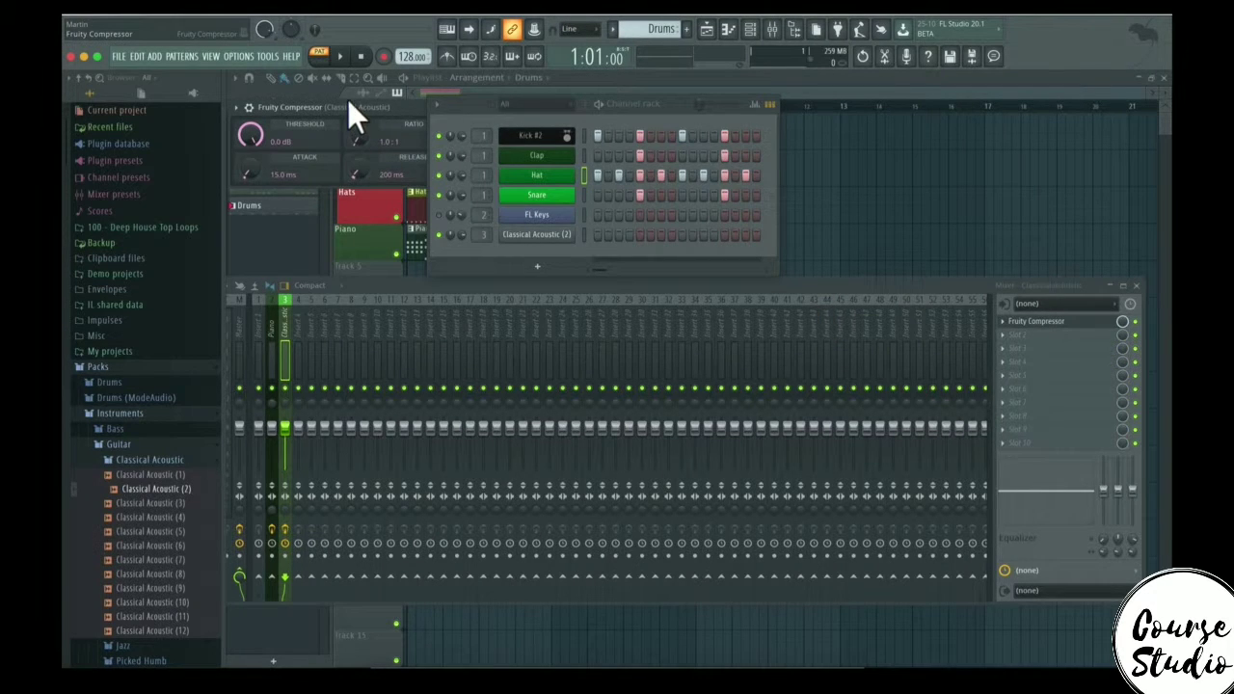
pyautogui.click(352, 112)
# Step: Move the channel rack and compressor windows aside, then put Fruity Delay 2 in slot 2
pyautogui.moveTo(459, 103); pyautogui.dragTo(847, 100)
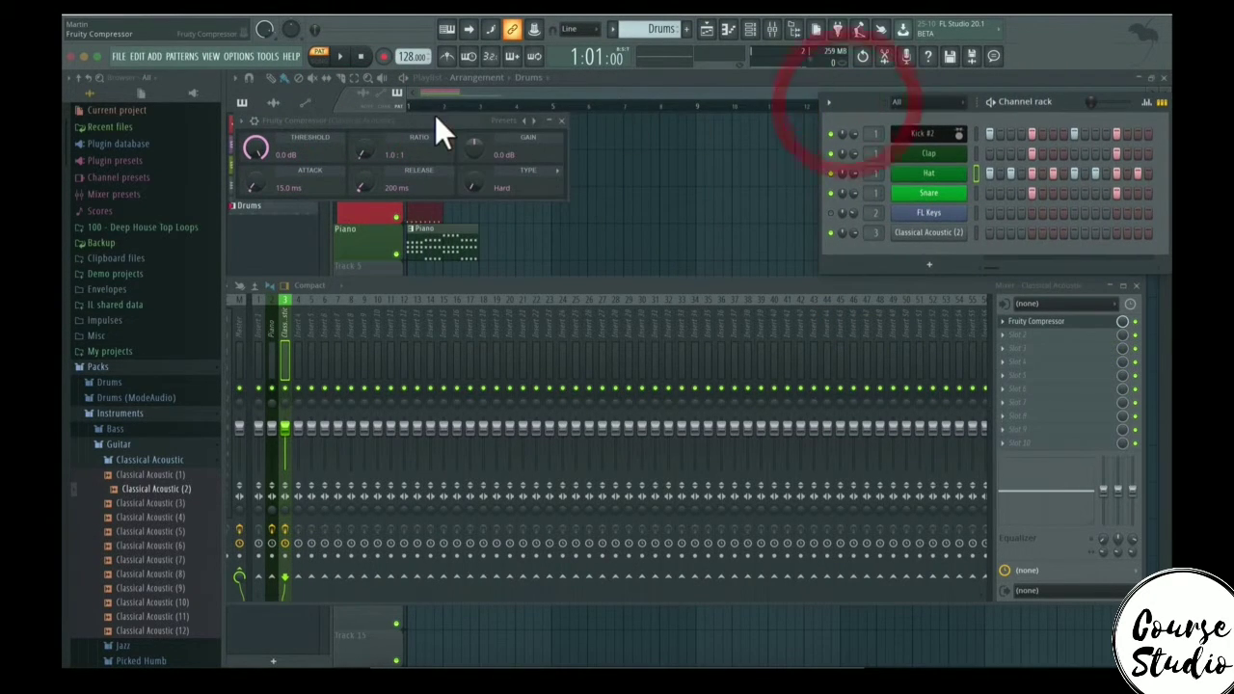
pyautogui.moveTo(434, 115); pyautogui.dragTo(574, 161)
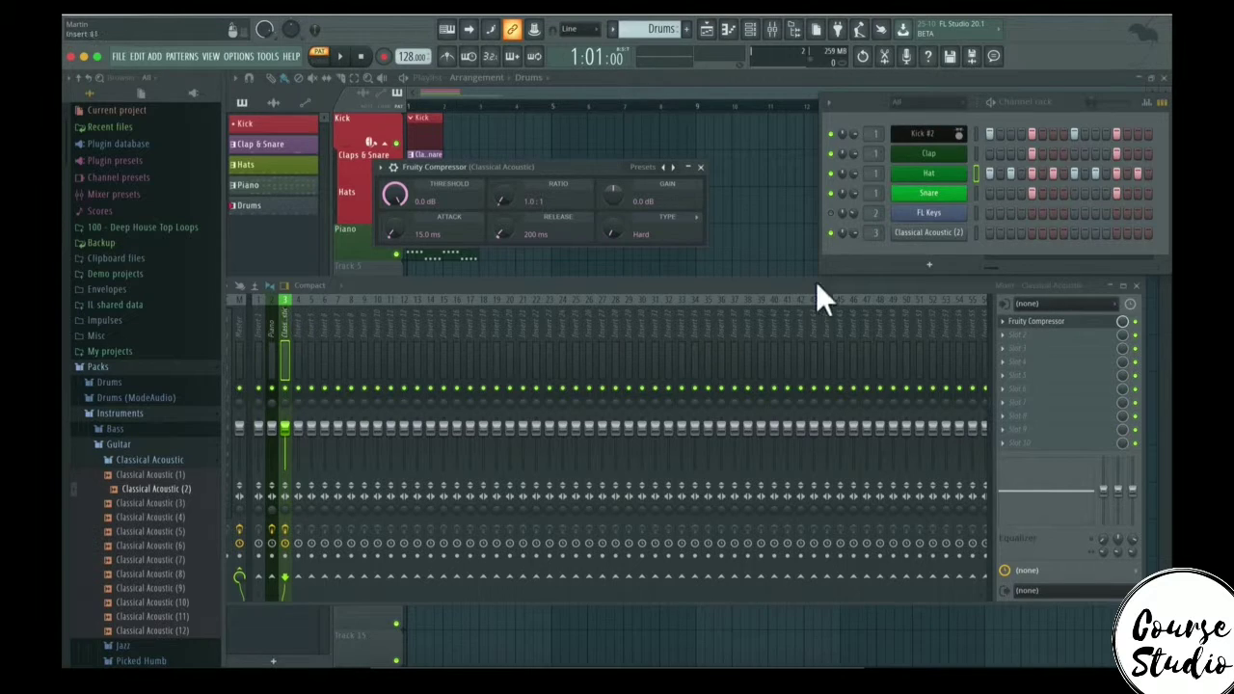
pyautogui.click(881, 239)
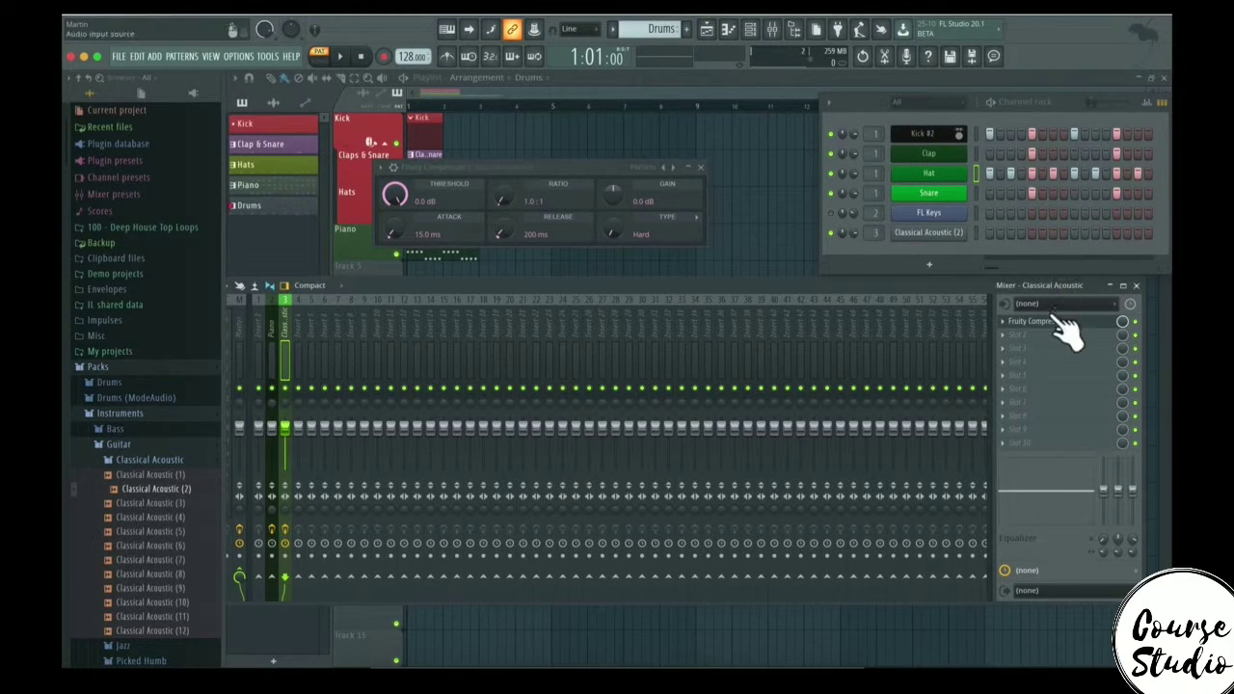
pyautogui.click(1013, 334)
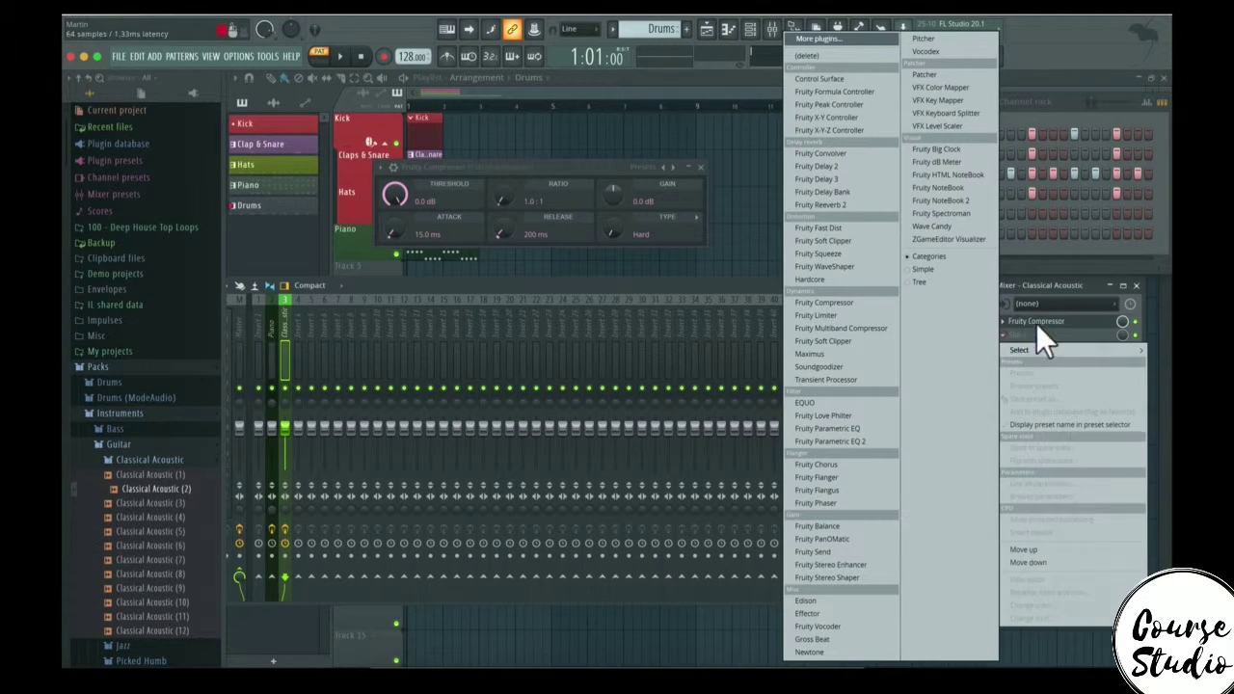
pyautogui.click(869, 167)
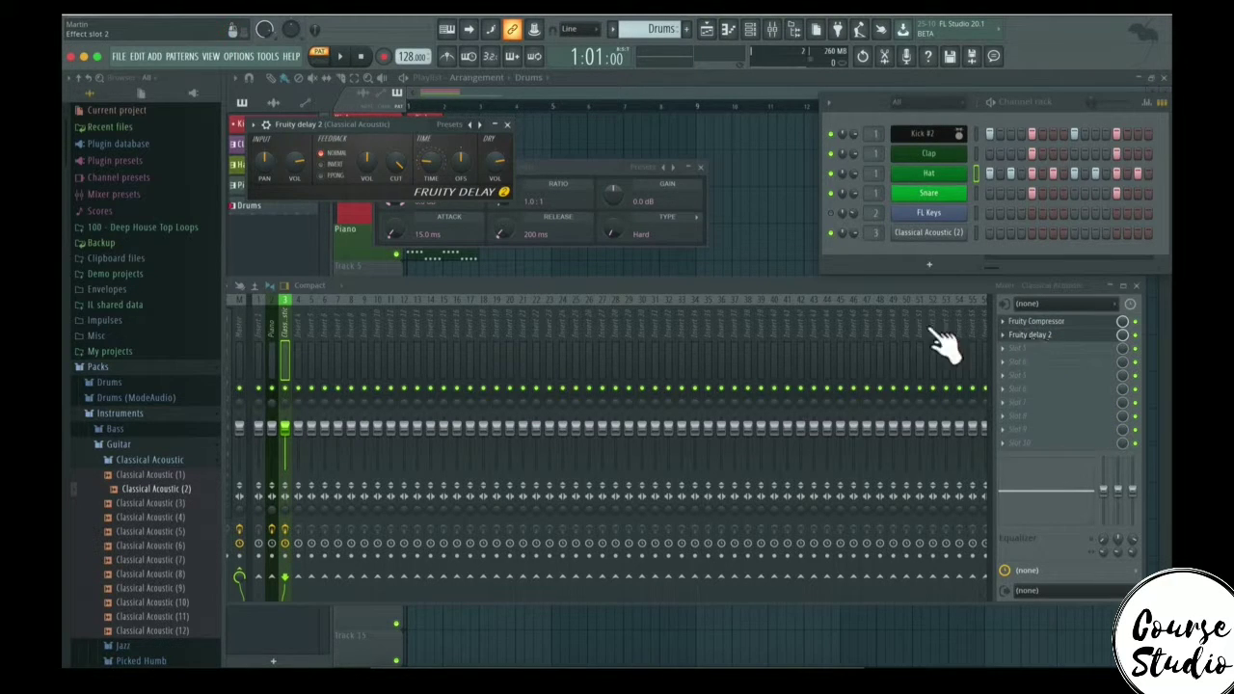
# Step: Arrange the plugin windows and set the mix knobs: Delay 2 to 58%, Compressor to 100%, one adjusted to 85%
pyautogui.moveTo(364, 125); pyautogui.dragTo(510, 238)
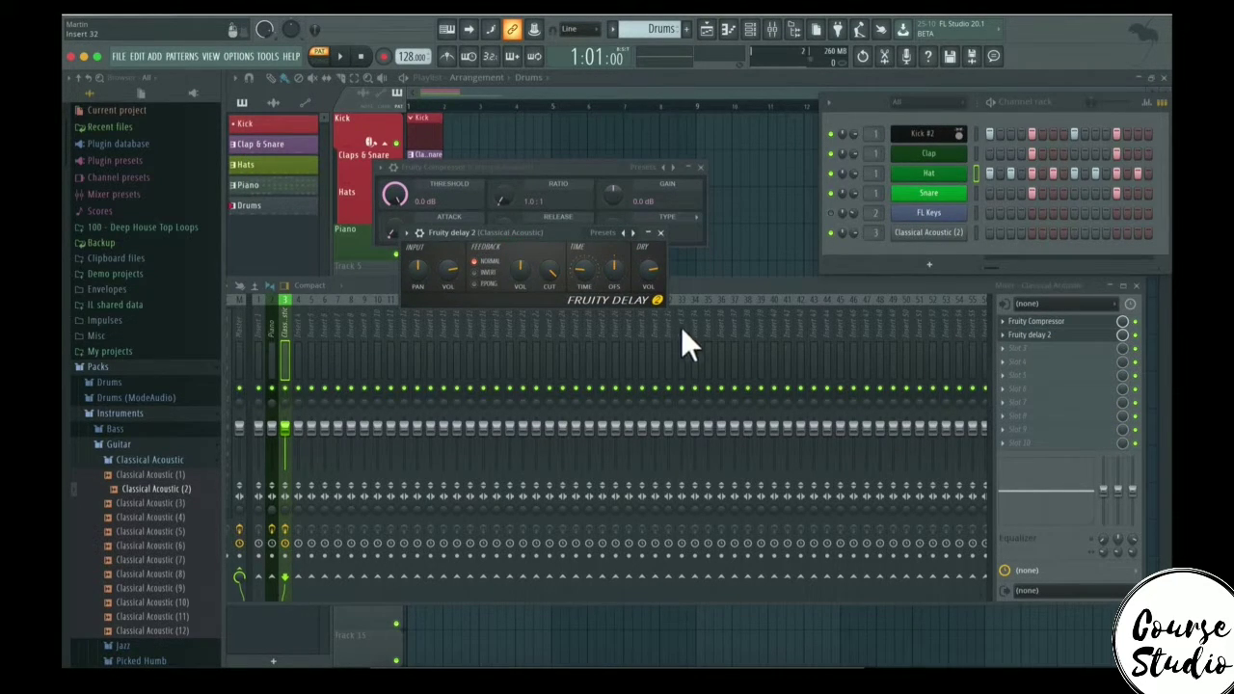
pyautogui.click(1126, 344)
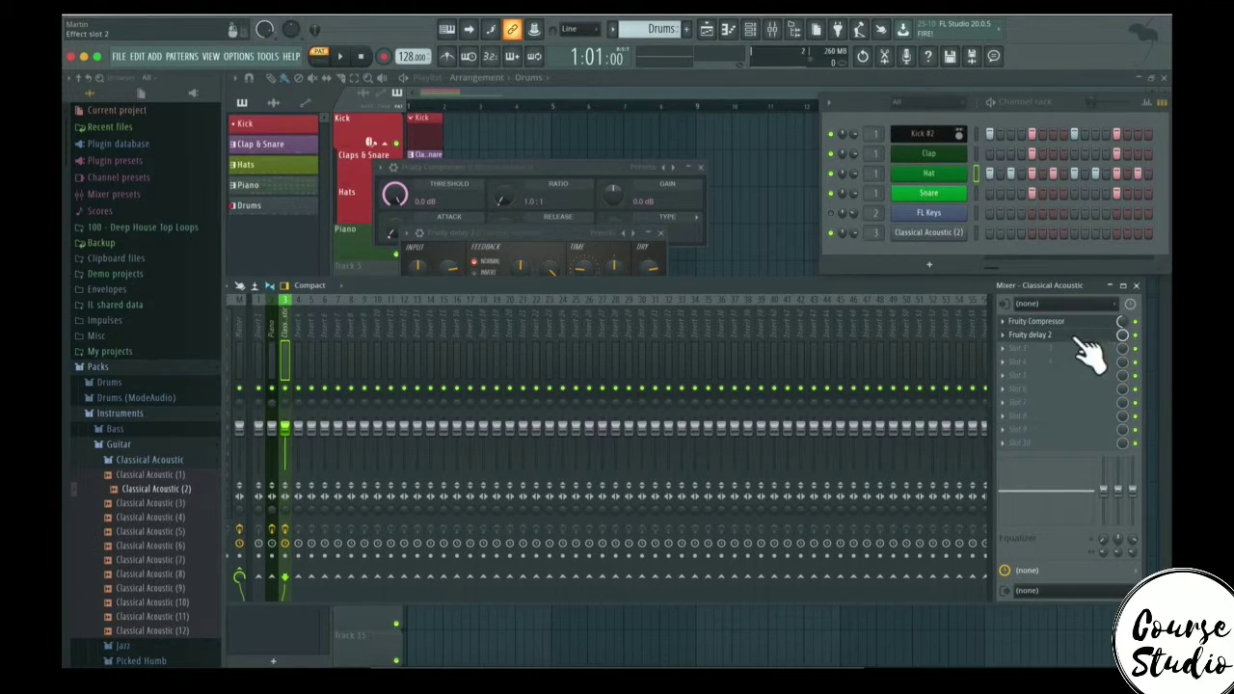
pyautogui.moveTo(1124, 335); pyautogui.dragTo(1124, 371)
pyautogui.moveTo(1122, 318); pyautogui.dragTo(1122, 289)
pyautogui.click(511, 227)
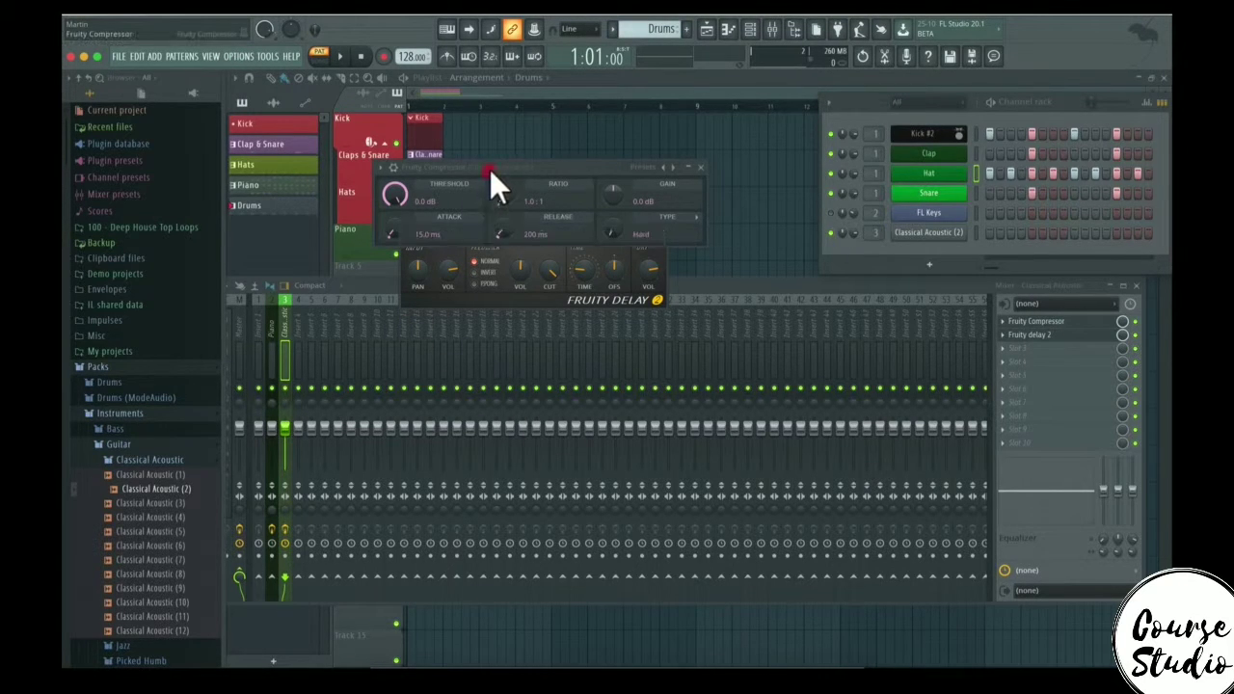
pyautogui.moveTo(490, 169); pyautogui.dragTo(498, 126)
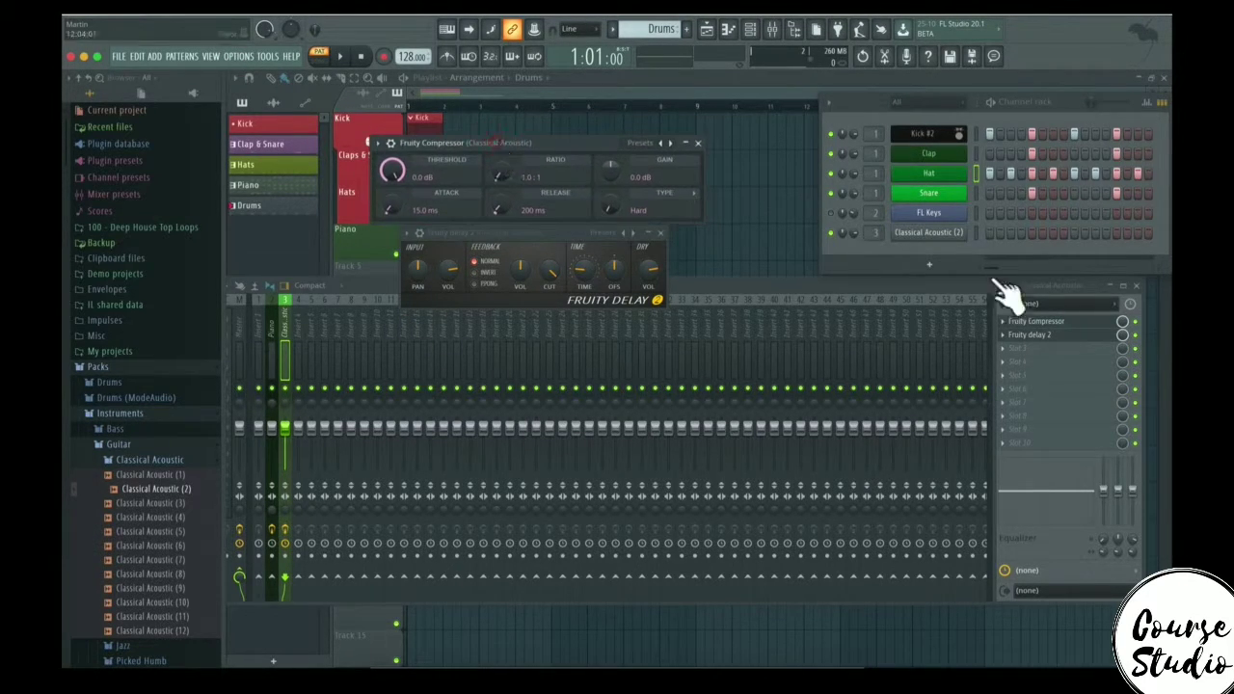
pyautogui.moveTo(1122, 321); pyautogui.dragTo(1124, 325)
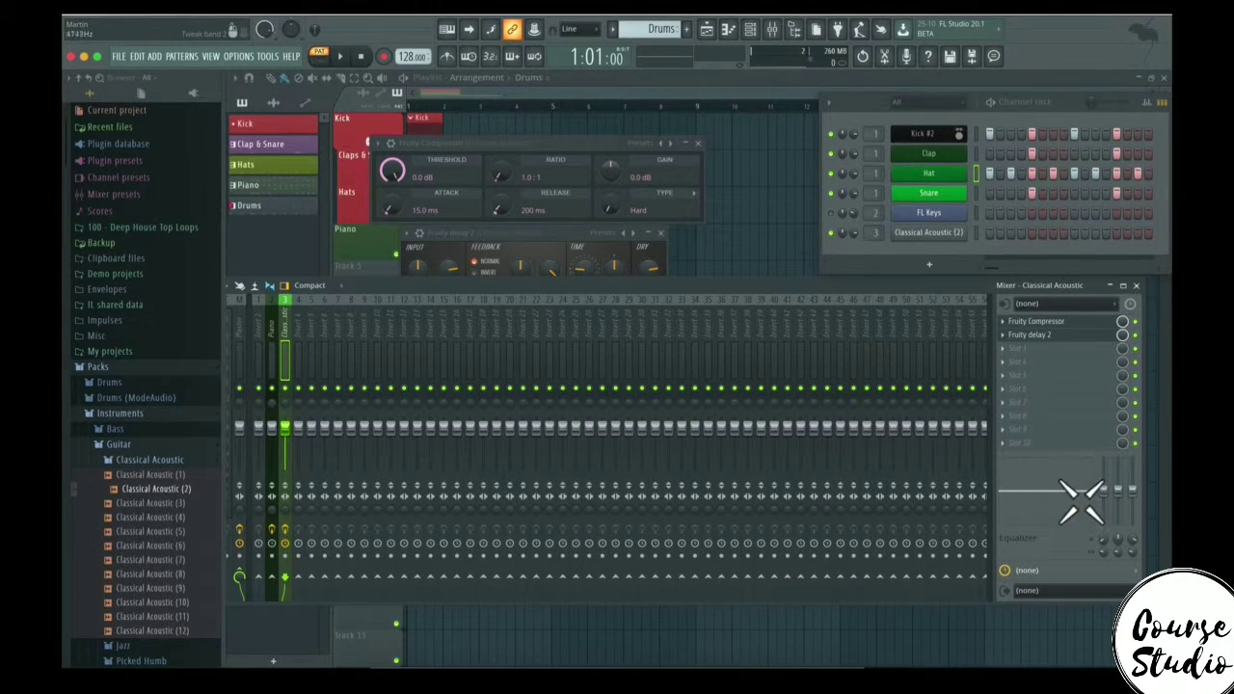
# Step: Set the EQ: band 2 to a -0.9dB dip near 8283Hz, a band to about 3698Hz, lows cut -12.4dB
pyautogui.moveTo(1066, 500); pyautogui.dragTo(1035, 489)
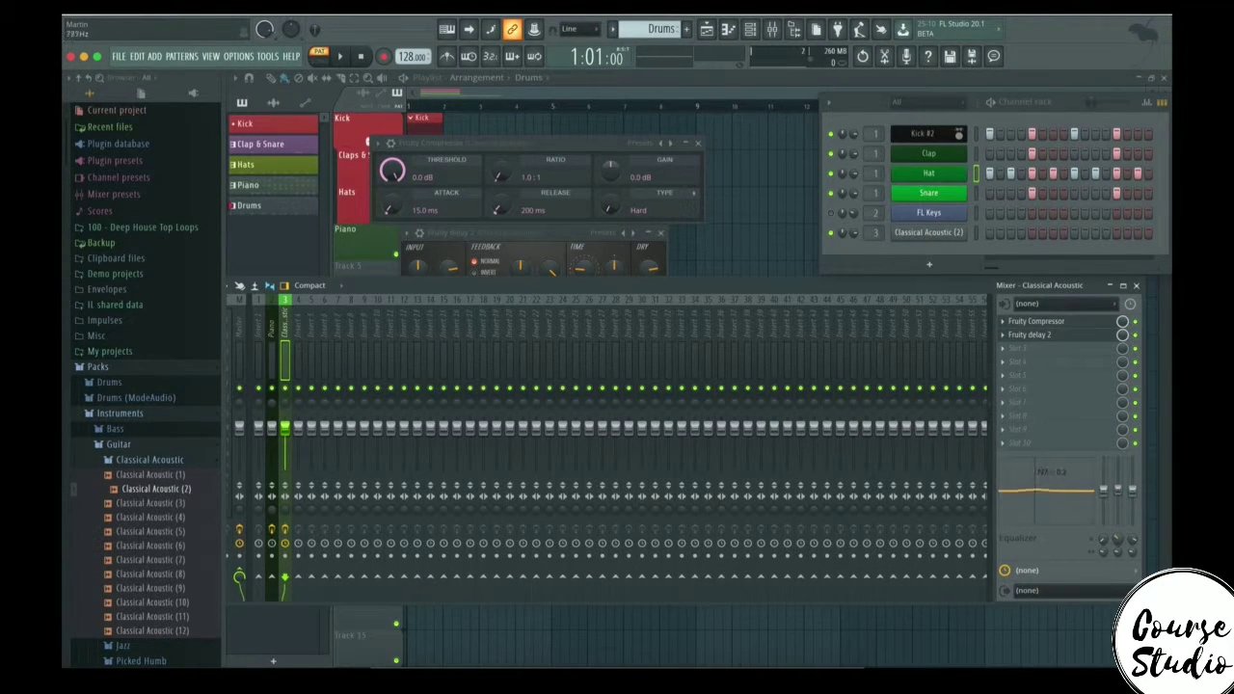
pyautogui.moveTo(1119, 490)
pyautogui.mouseDown()
pyautogui.moveTo(1118, 509)
pyautogui.moveTo(1118, 494)
pyautogui.moveTo(1103, 507)
pyautogui.moveTo(1103, 489)
pyautogui.mouseUp()
pyautogui.moveTo(1104, 537); pyautogui.dragTo(1105, 530)
pyautogui.moveTo(1103, 490)
pyautogui.mouseDown()
pyautogui.moveTo(1105, 550)
pyautogui.moveTo(1102, 493)
pyautogui.mouseUp()
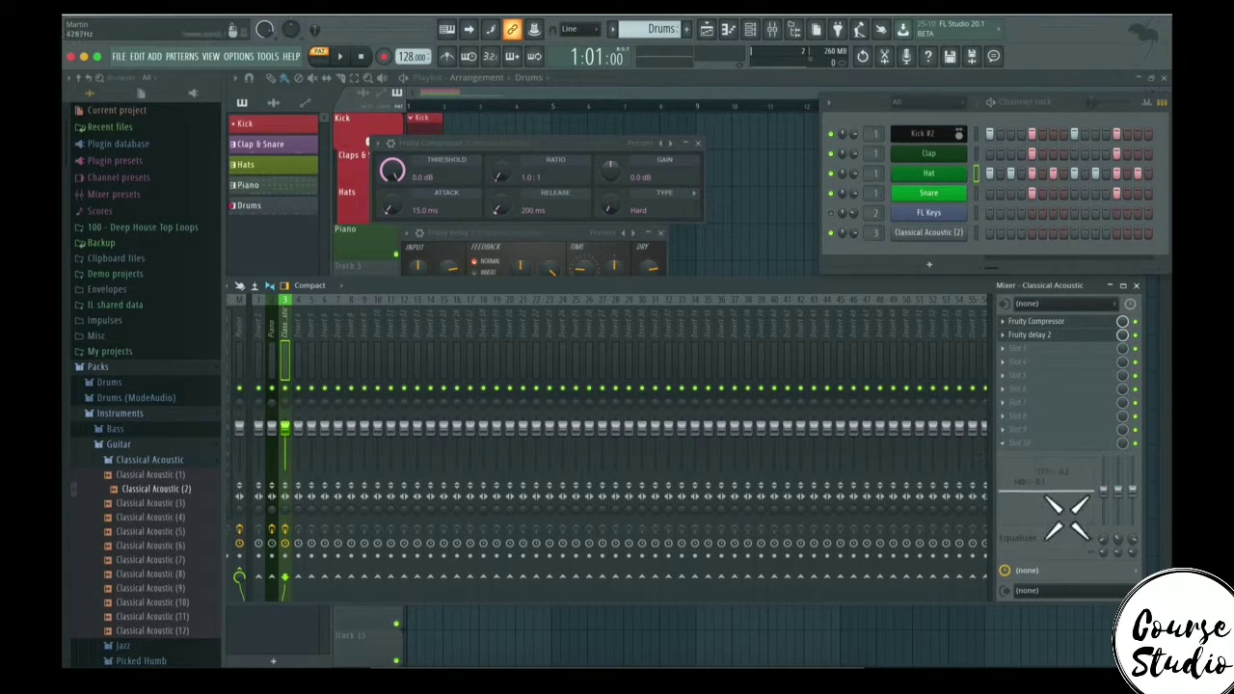
# Step: Load Fruity Parametric EQ into FX slot 3, then replace it with Fruity Parametric EQ 2
pyautogui.click(1006, 349)
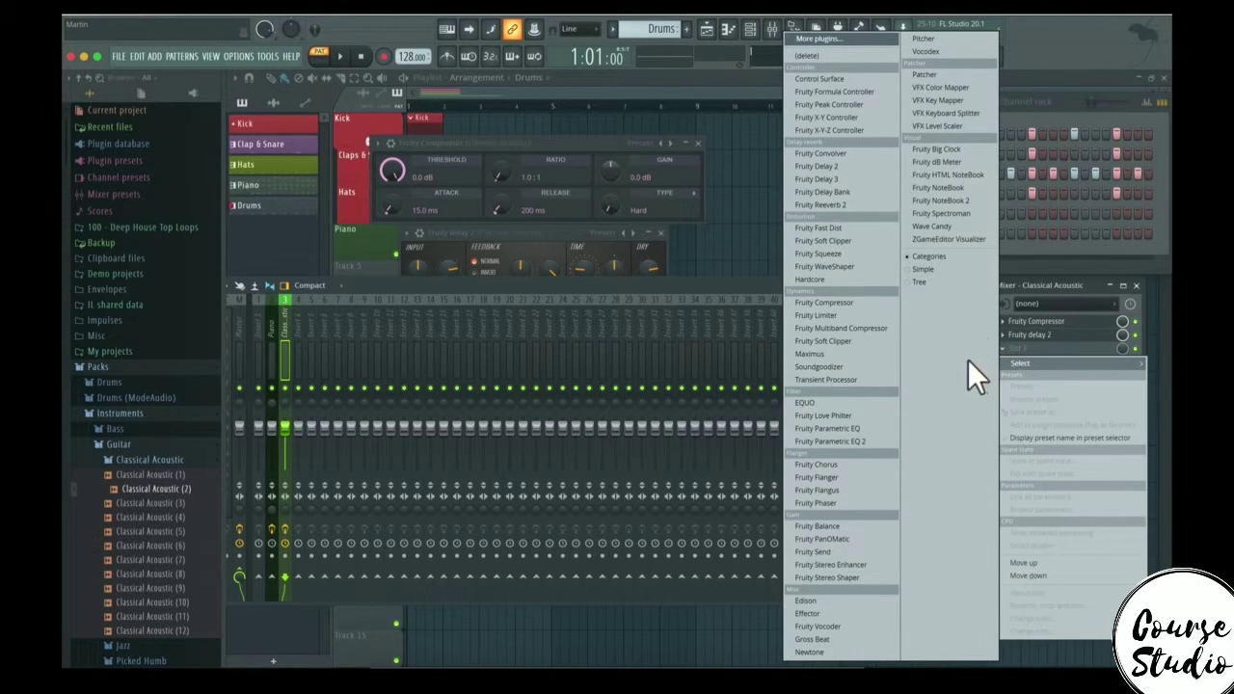
pyautogui.click(867, 428)
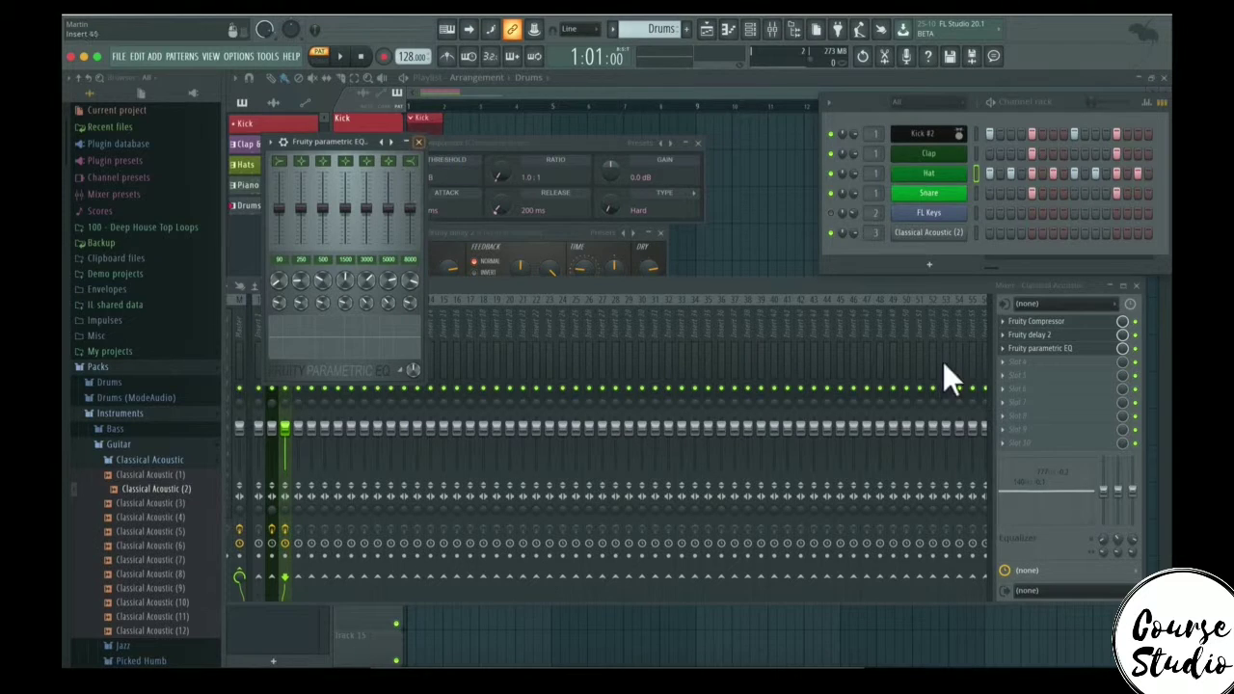
pyautogui.click(1022, 349)
pyautogui.click(1003, 347)
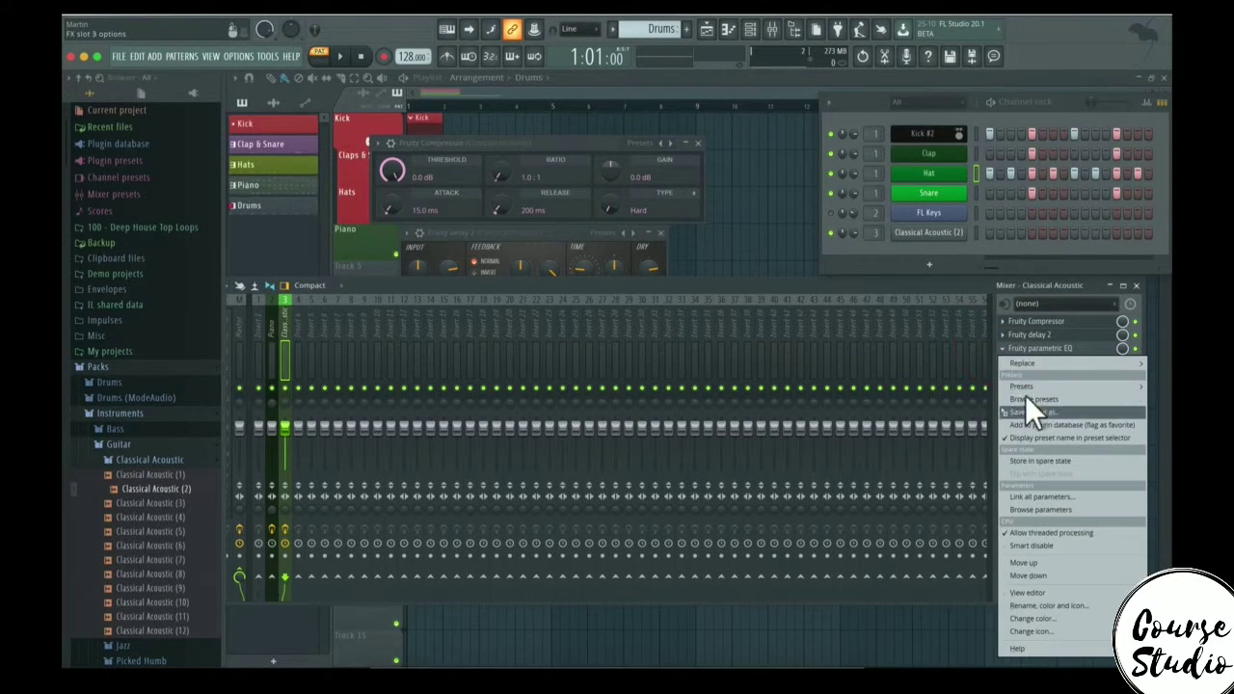
pyautogui.moveTo(1028, 362)
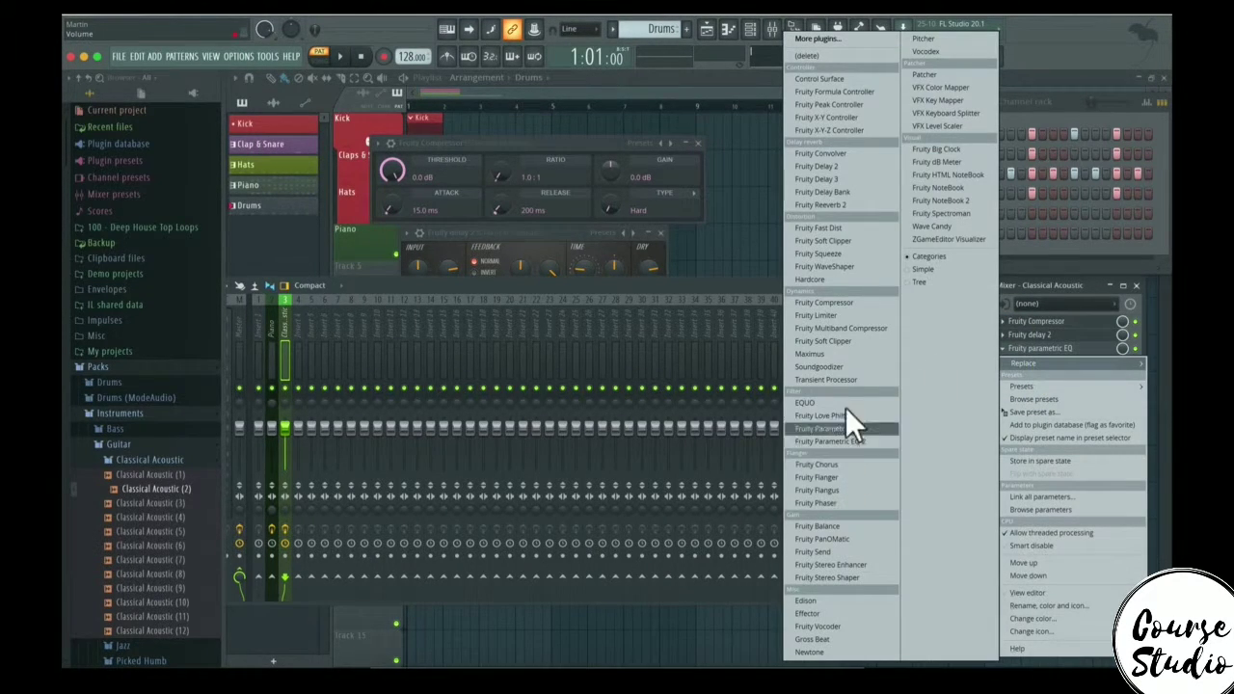
pyautogui.click(817, 442)
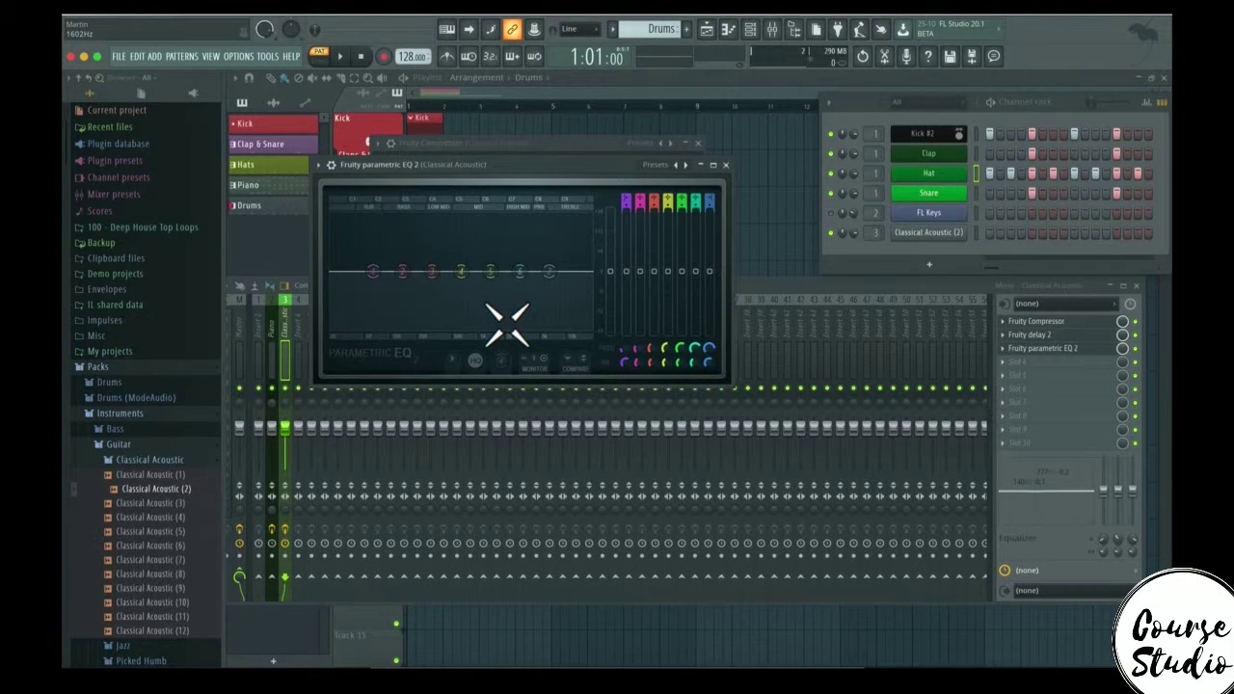
# Step: Make band 1 a low shelf at about 50 Hz cutting -5.5 dB, and boost band 5 near 966 Hz
pyautogui.moveTo(373, 271)
pyautogui.mouseDown()
pyautogui.moveTo(365, 322)
pyautogui.moveTo(516, 323)
pyautogui.moveTo(429, 284)
pyautogui.moveTo(357, 273)
pyautogui.mouseUp()
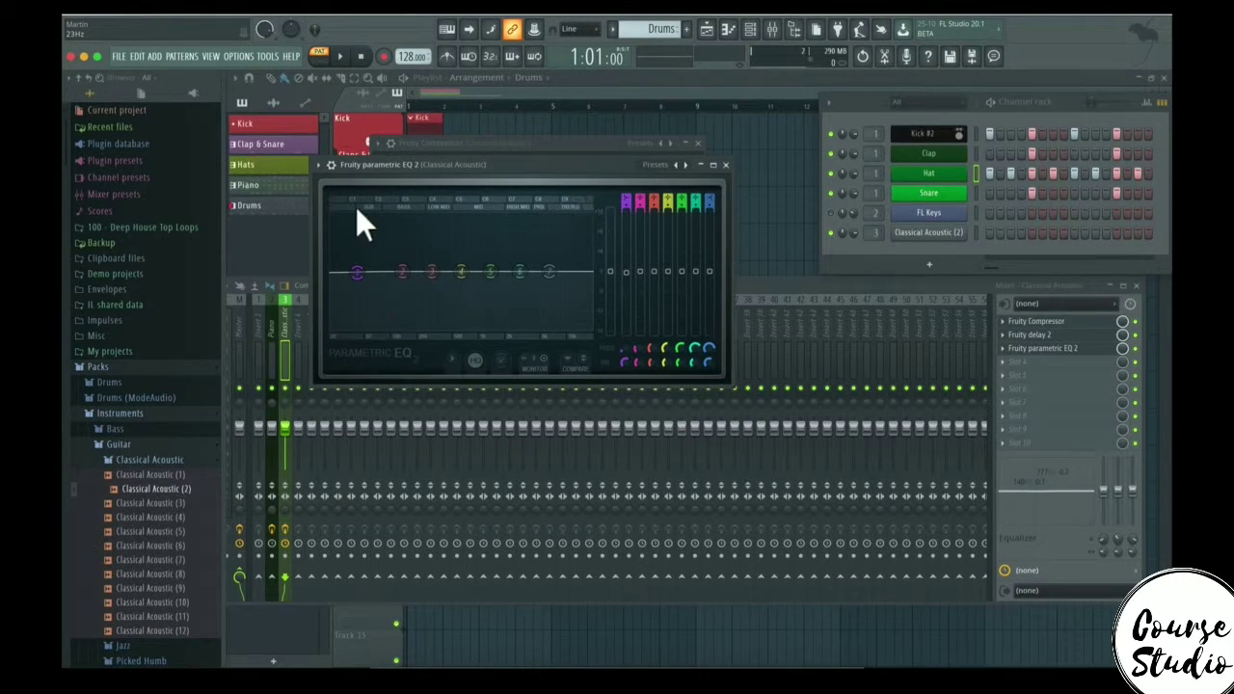
pyautogui.moveTo(358, 273)
pyautogui.mouseDown()
pyautogui.moveTo(376, 275)
pyautogui.moveTo(363, 273)
pyautogui.mouseUp()
pyautogui.moveTo(490, 272)
pyautogui.mouseDown()
pyautogui.moveTo(476, 249)
pyautogui.moveTo(489, 255)
pyautogui.moveTo(478, 264)
pyautogui.mouseUp()
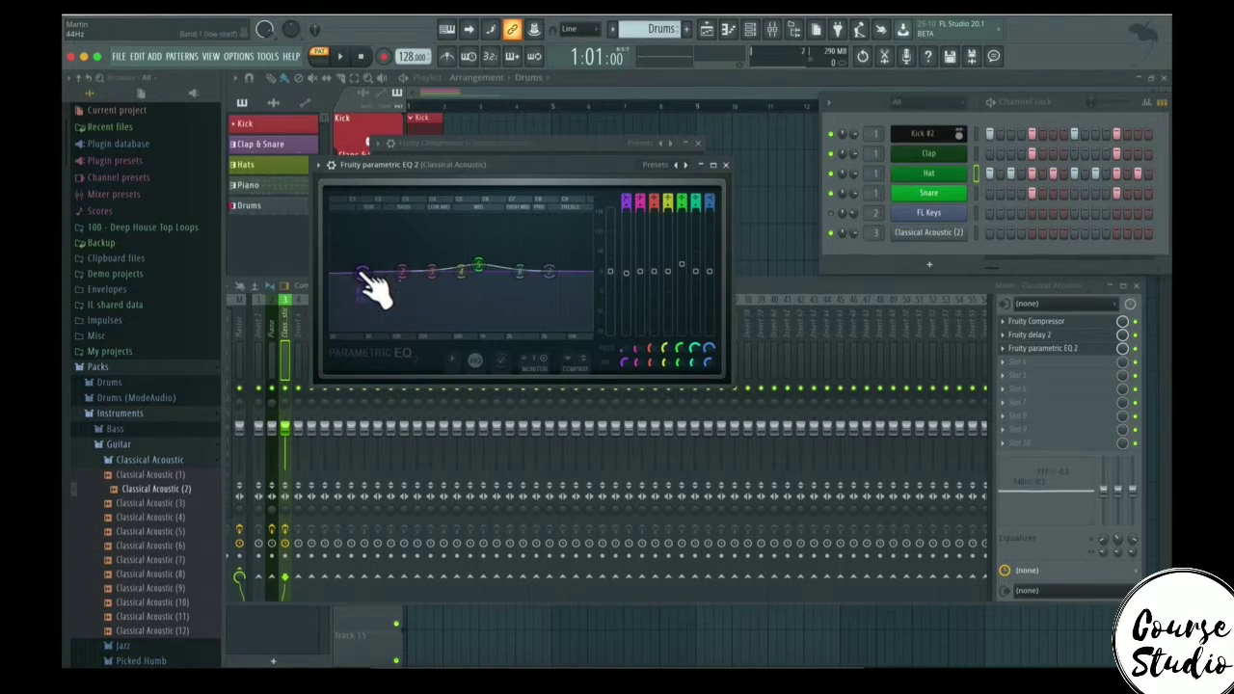
pyautogui.moveTo(362, 273); pyautogui.dragTo(386, 345)
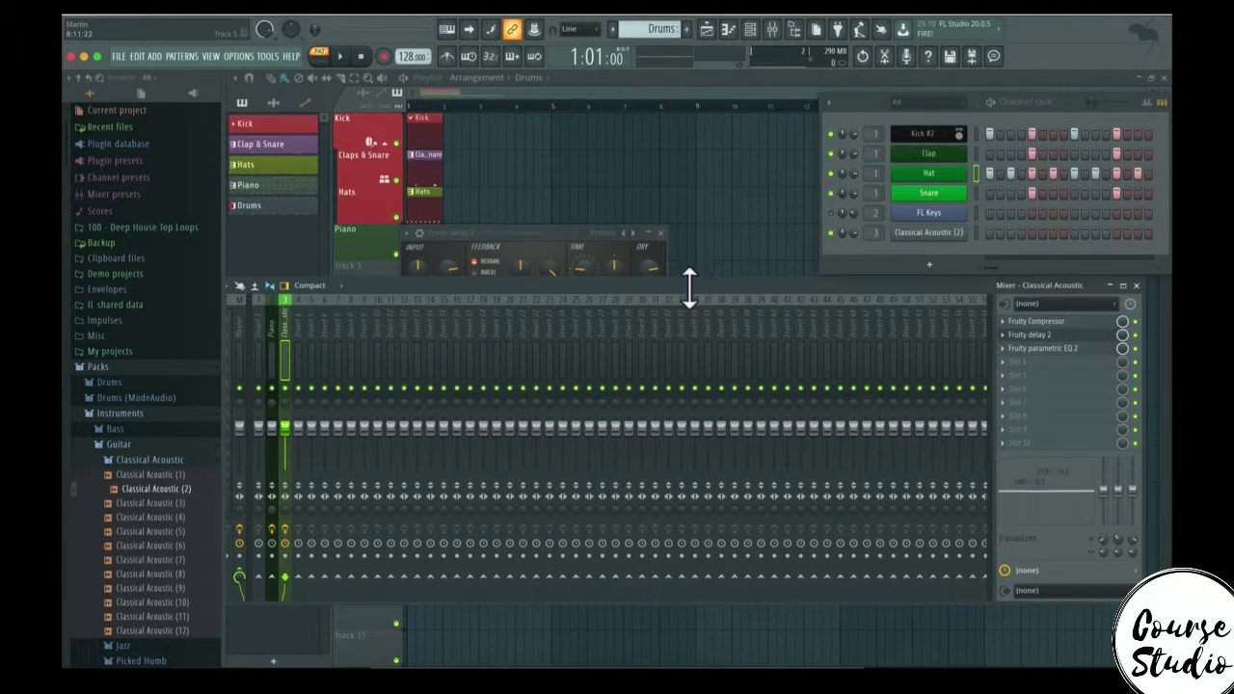
# Step: Make the mixer window taller and larger, then pick Extra large from the layout list
pyautogui.moveTo(688, 287); pyautogui.dragTo(704, 241)
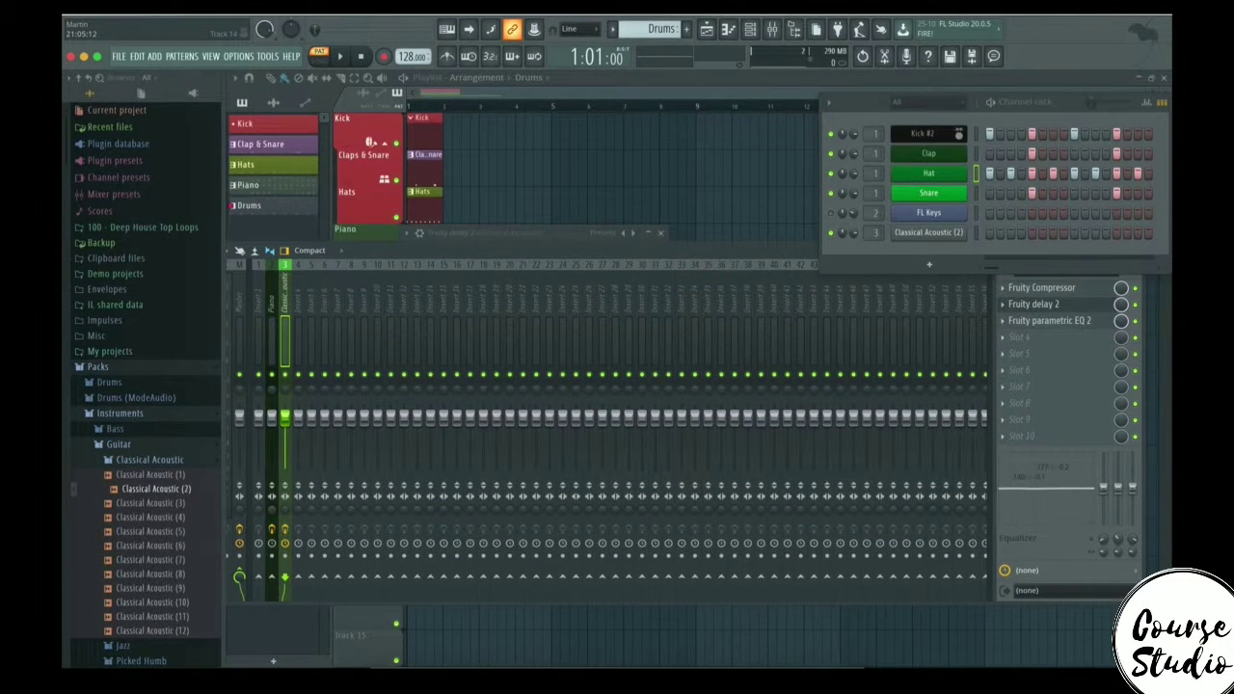
pyautogui.moveTo(1140, 599); pyautogui.dragTo(1156, 631)
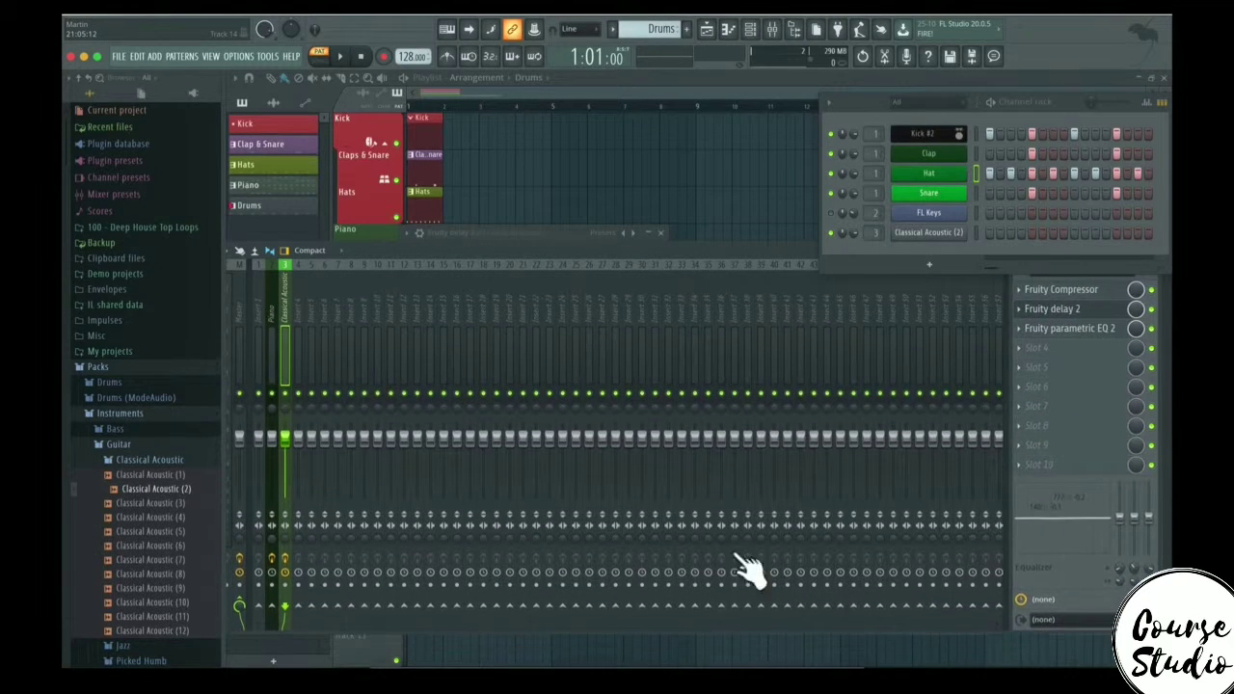
pyautogui.click(325, 251)
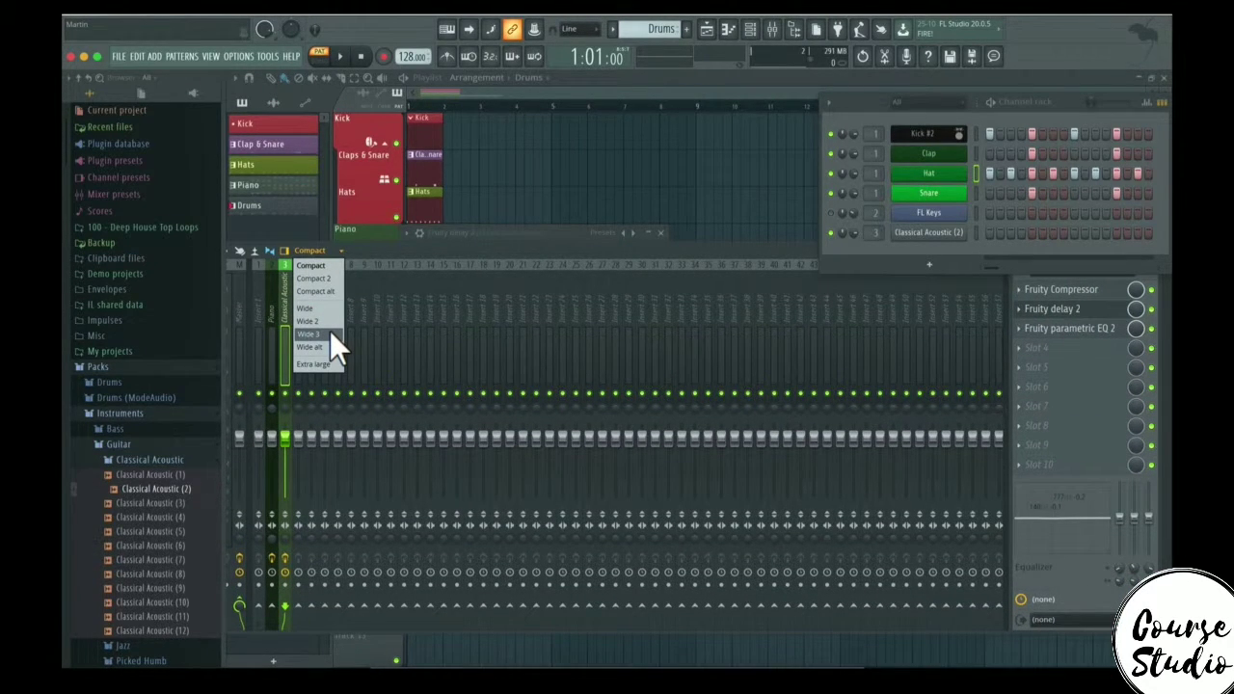
pyautogui.click(318, 366)
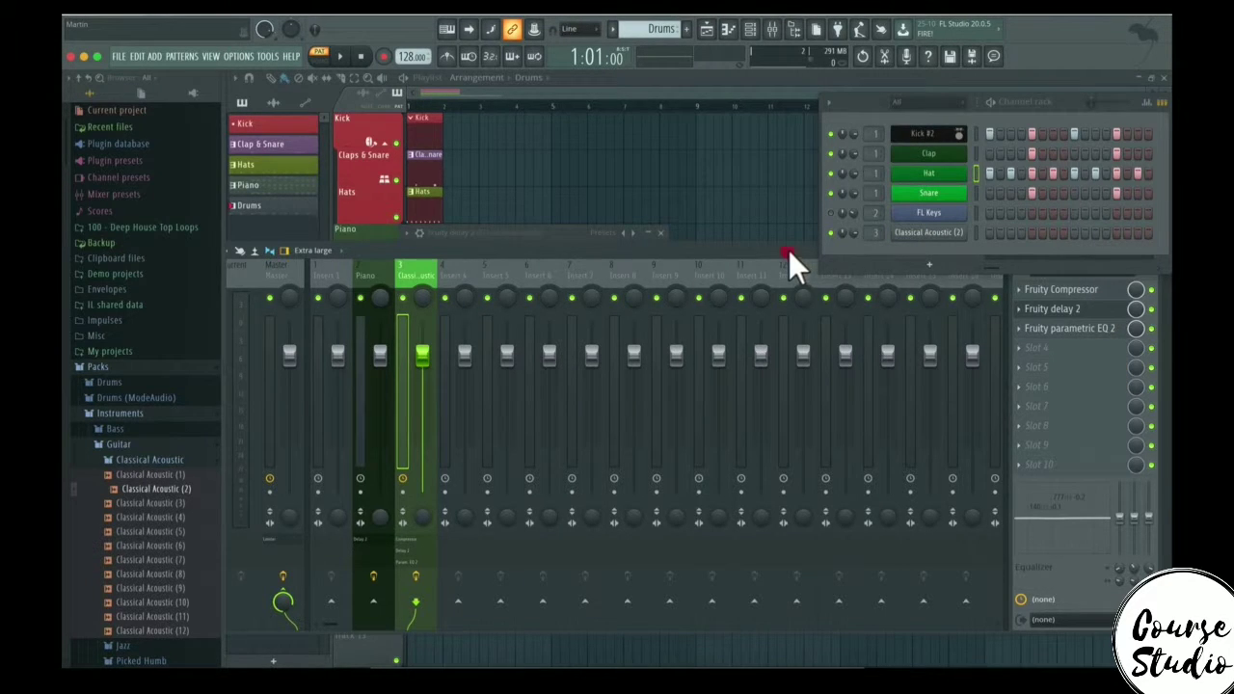
# Step: Move the mixer up-left and browse inserts 4, 11, 12 and 13, ending back on Classical Acoustic
pyautogui.moveTo(789, 250); pyautogui.dragTo(757, 280)
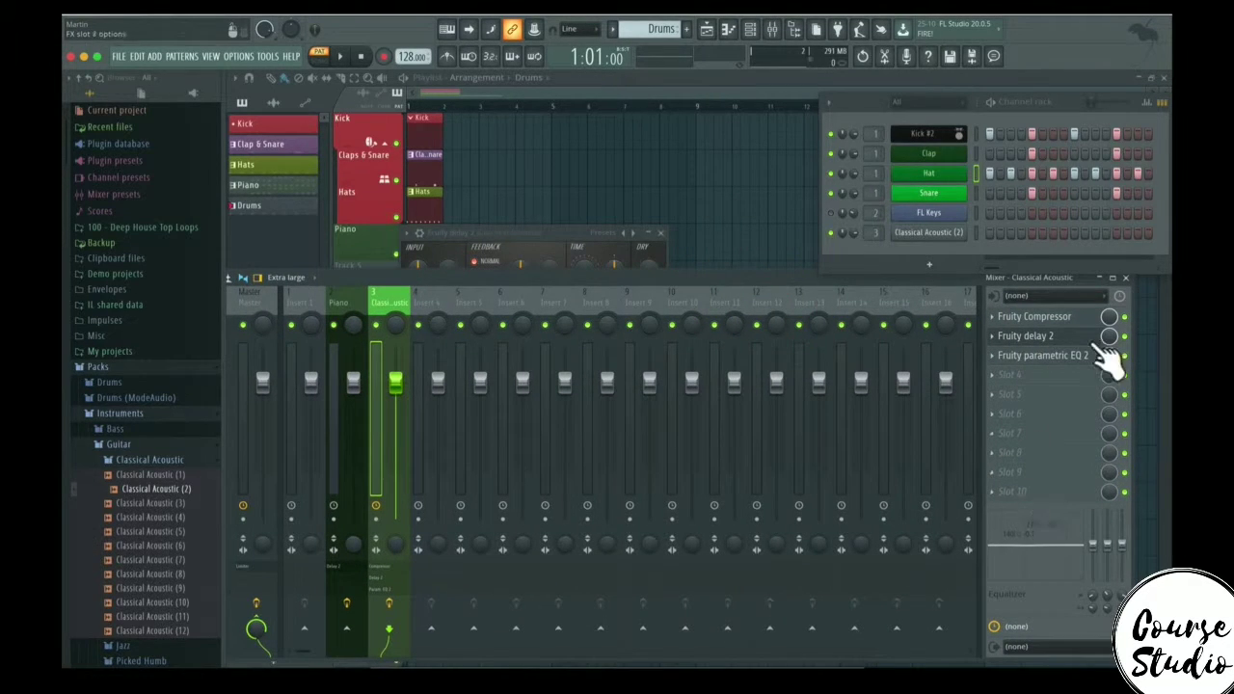
pyautogui.click(429, 301)
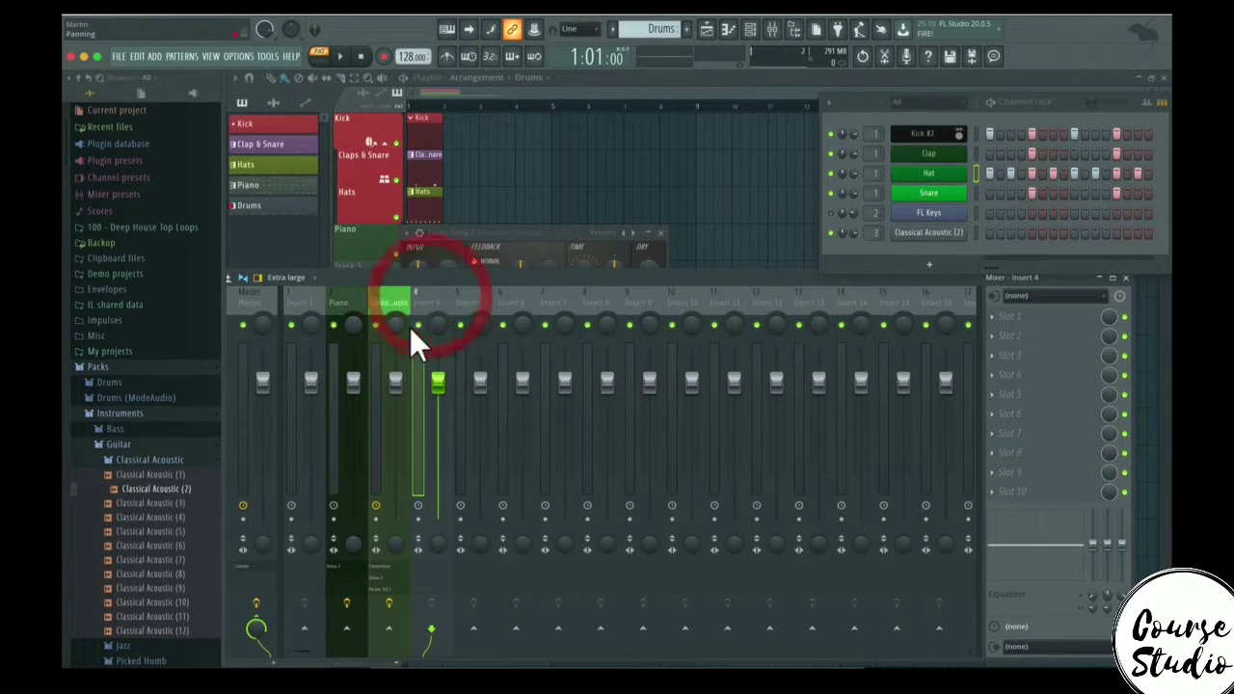
pyautogui.click(730, 299)
pyautogui.click(760, 299)
pyautogui.click(796, 297)
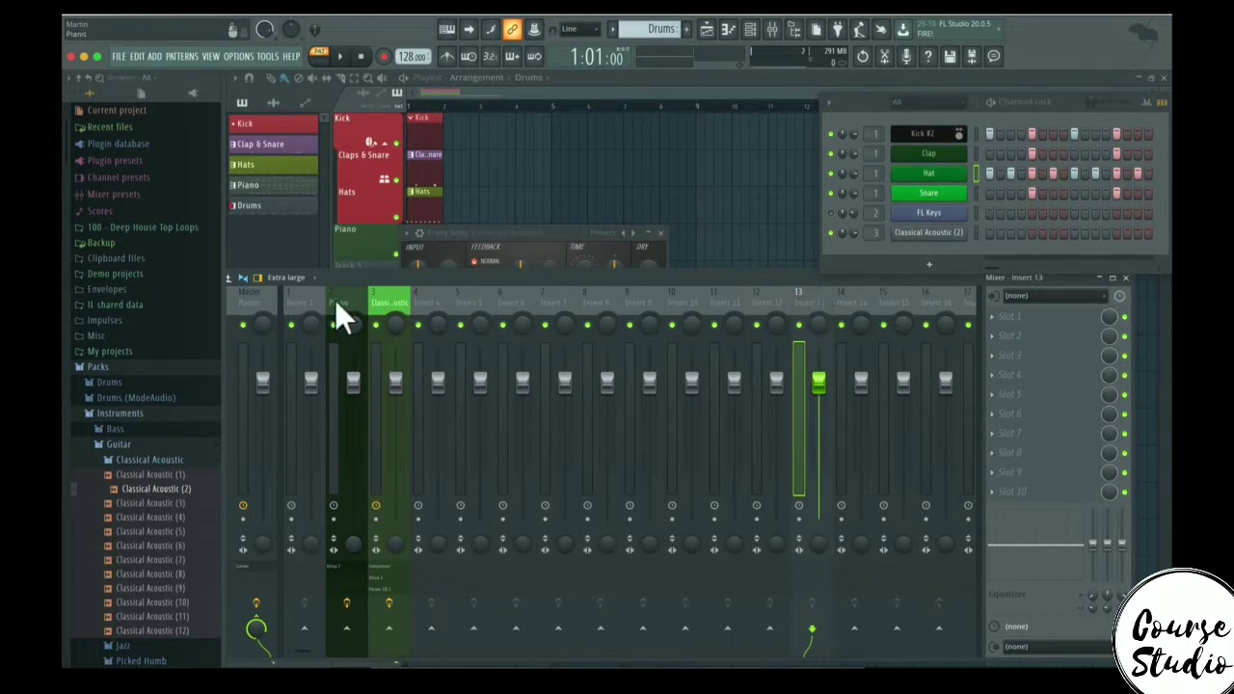
pyautogui.click(381, 299)
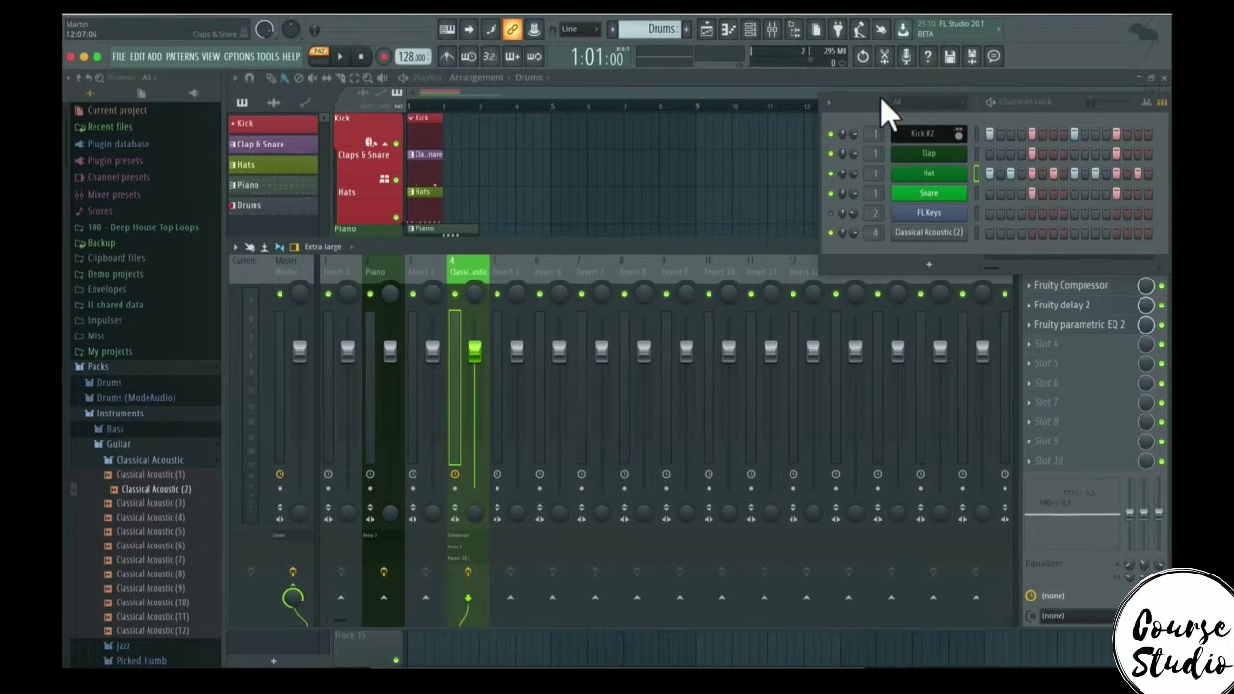
# Step: Raise the channel rack, tick Track inspector on left side, and fit the mixer against the right edge
pyautogui.moveTo(880, 99); pyautogui.dragTo(885, 67)
pyautogui.click(705, 243)
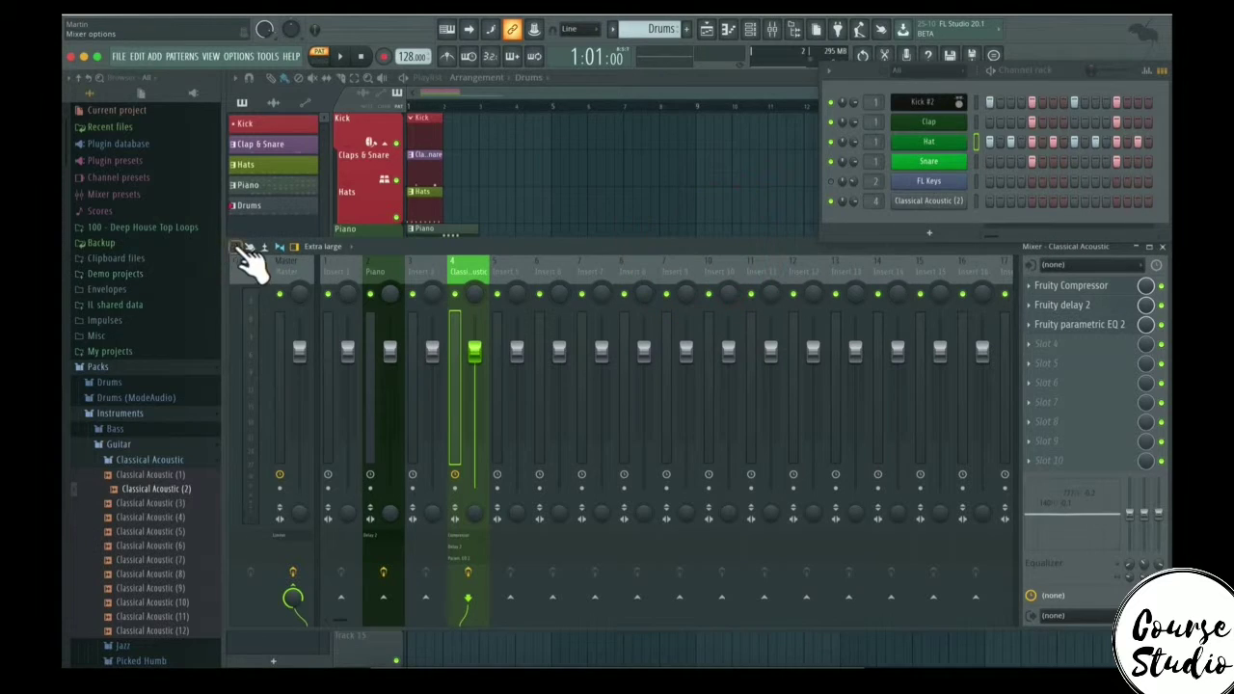
pyautogui.click(235, 247)
pyautogui.moveTo(250, 306)
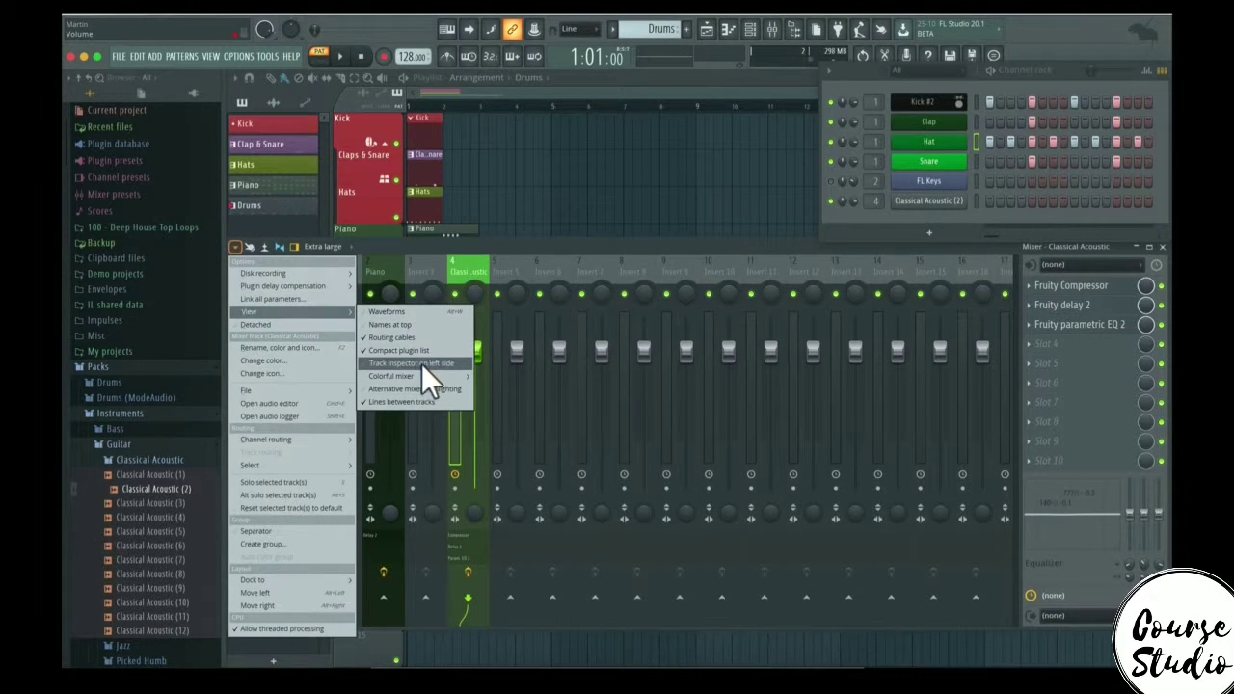
pyautogui.click(418, 365)
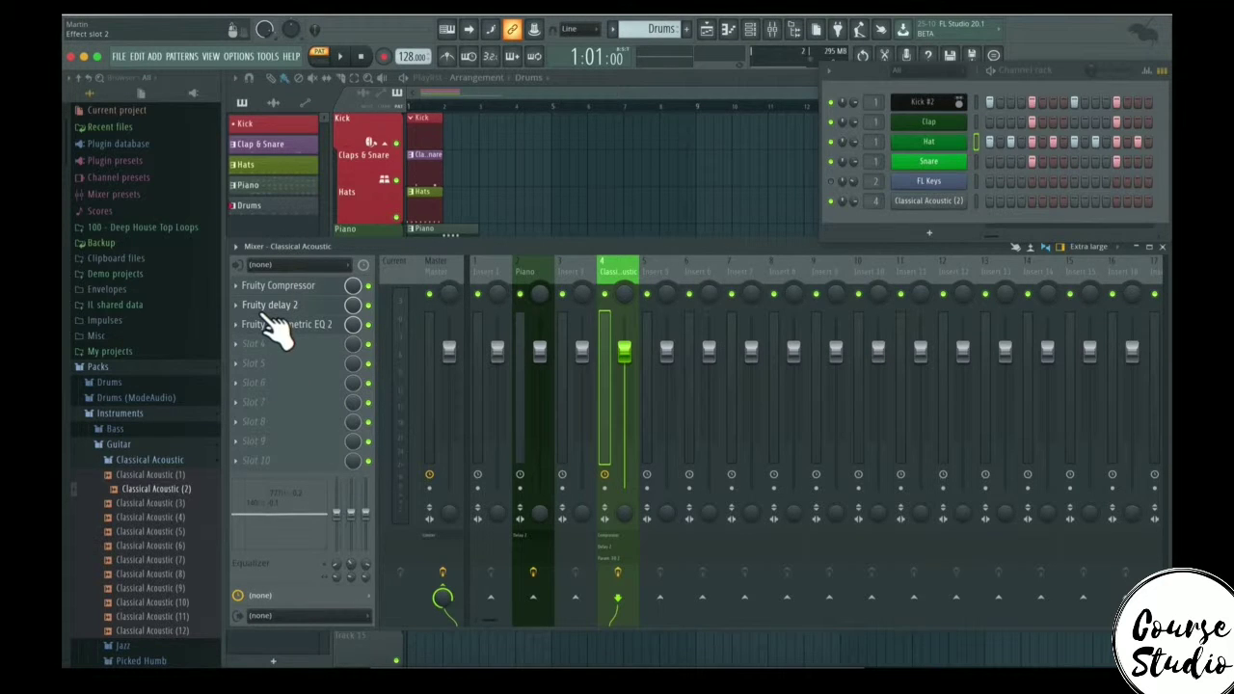
pyautogui.moveTo(592, 244); pyautogui.dragTo(548, 275)
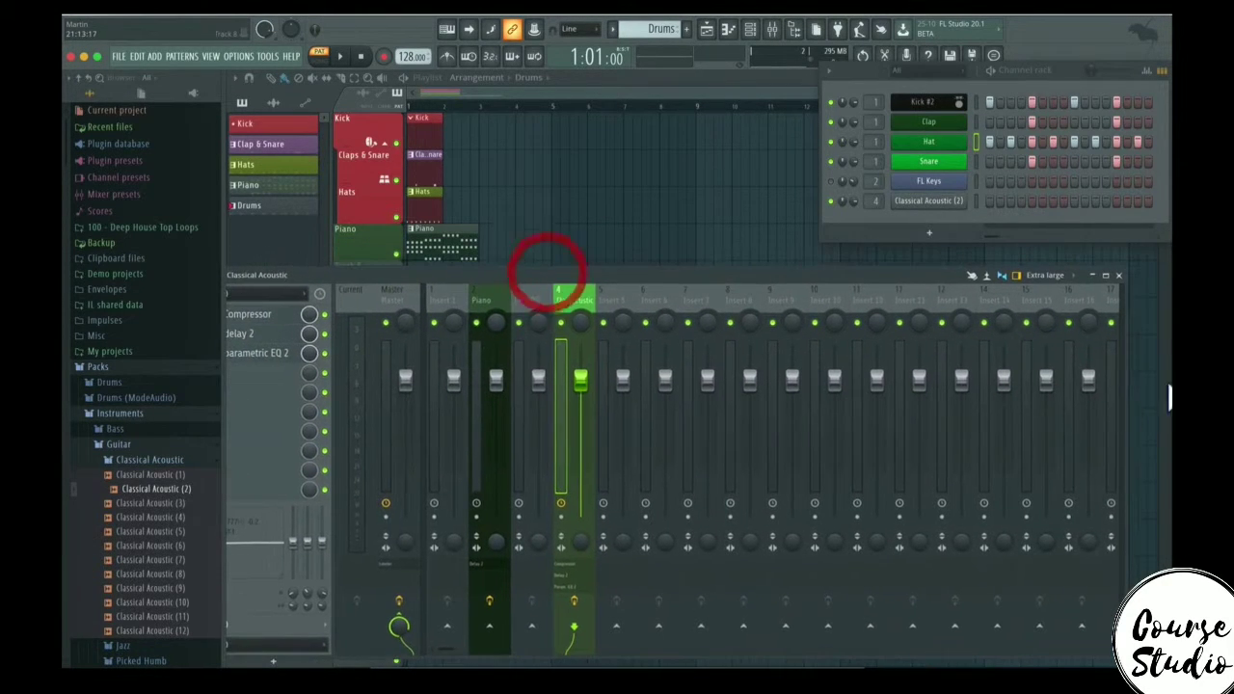
pyautogui.moveTo(711, 268); pyautogui.dragTo(737, 258)
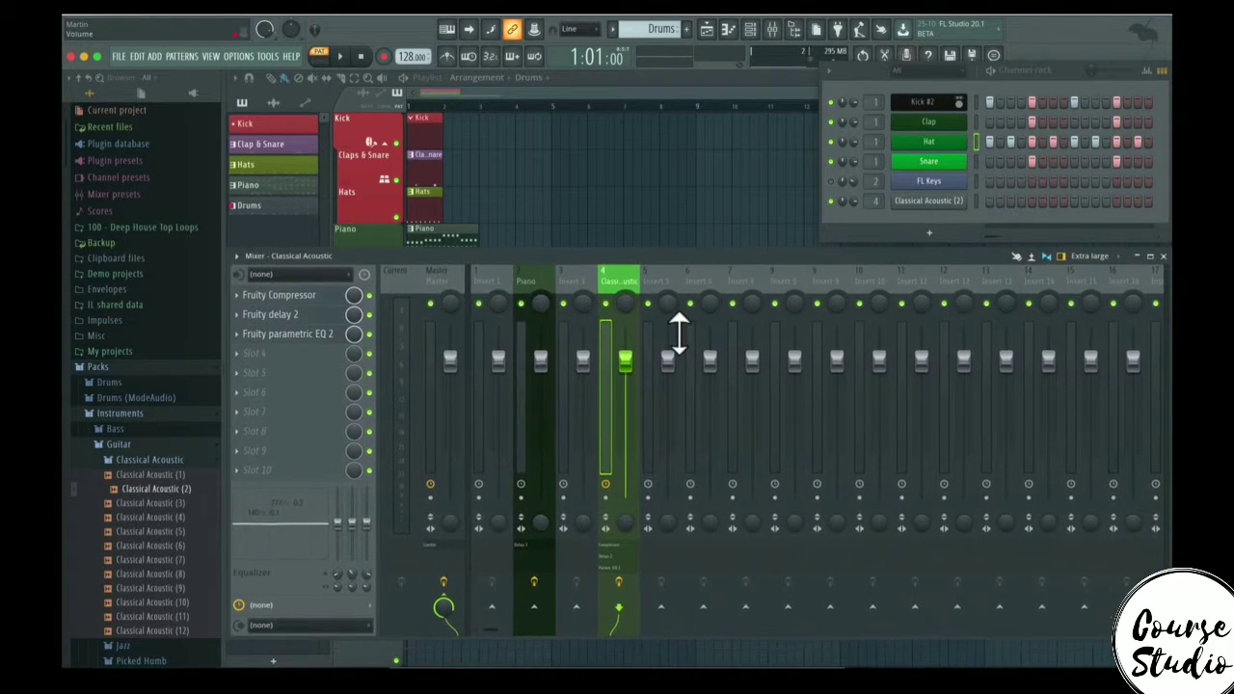
# Step: Center insert 4's pan, set stereo separation to 20% merged, and bypass its effect slots
pyautogui.click(626, 301)
pyautogui.moveTo(629, 526)
pyautogui.mouseDown()
pyautogui.moveTo(629, 511)
pyautogui.moveTo(627, 538)
pyautogui.moveTo(627, 522)
pyautogui.mouseUp()
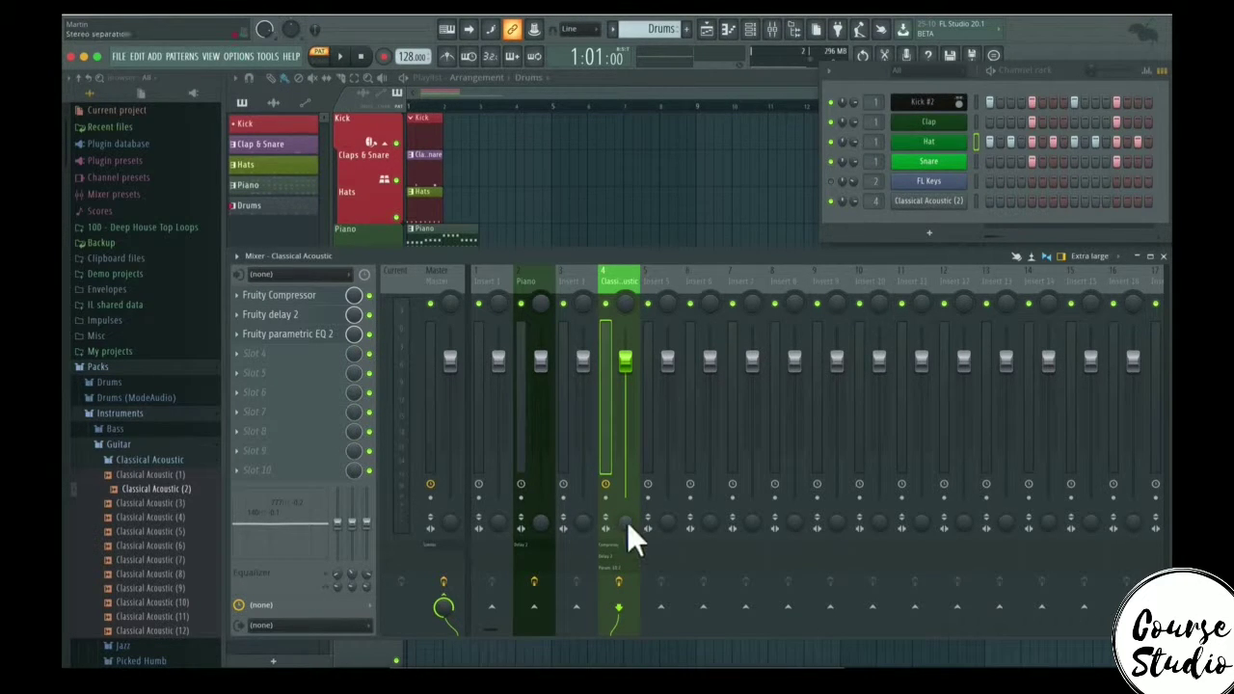
pyautogui.click(620, 585)
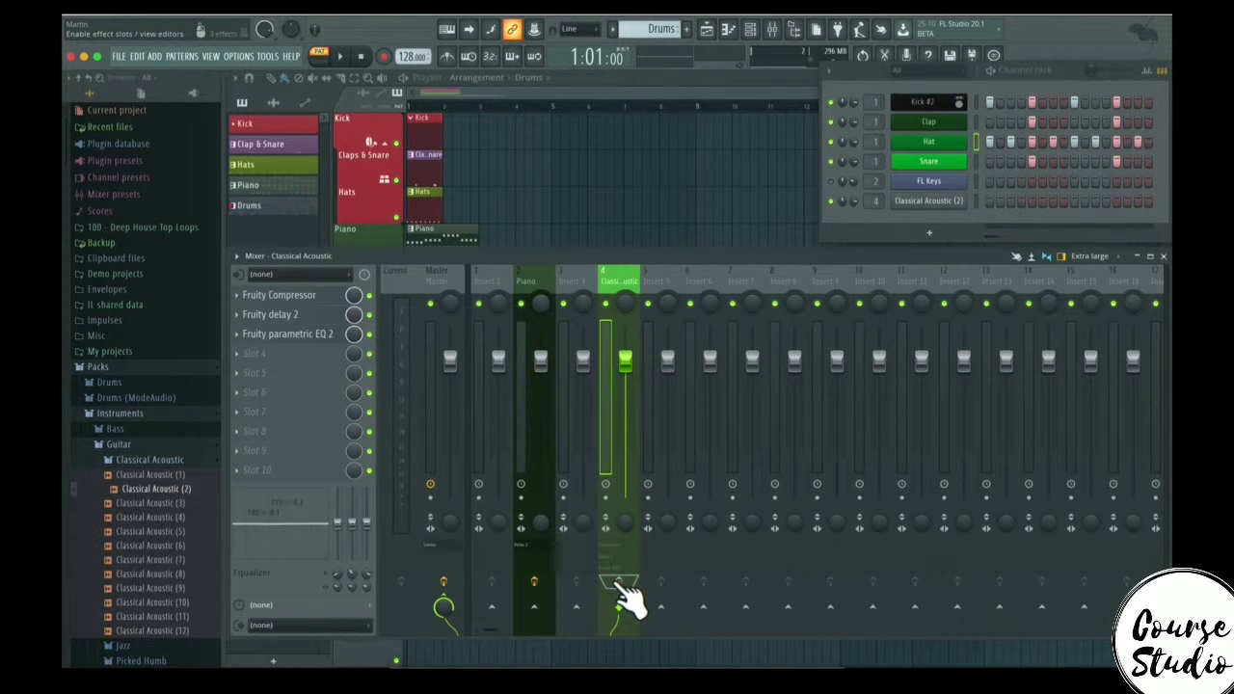